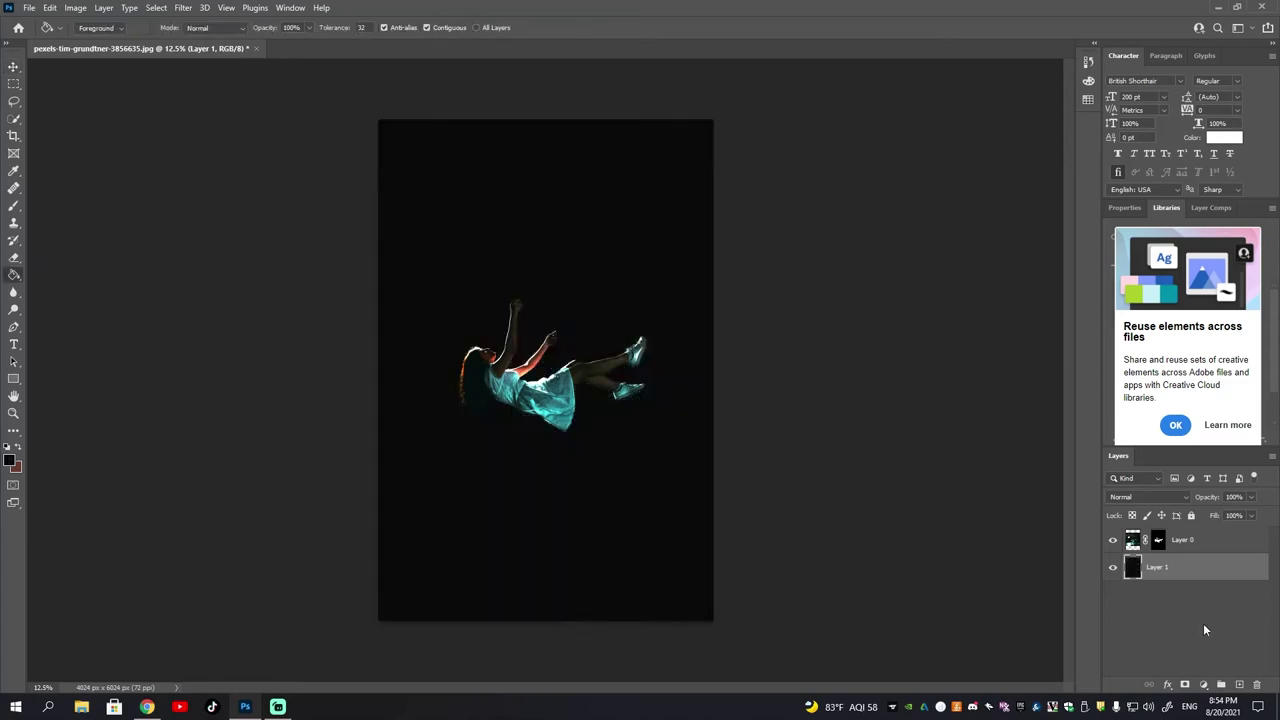
- Render a lens flare on a new black-filled layer and erase its green blob
key(ctrl+shift+bracketright)
click(550, 562)
click(183, 7)
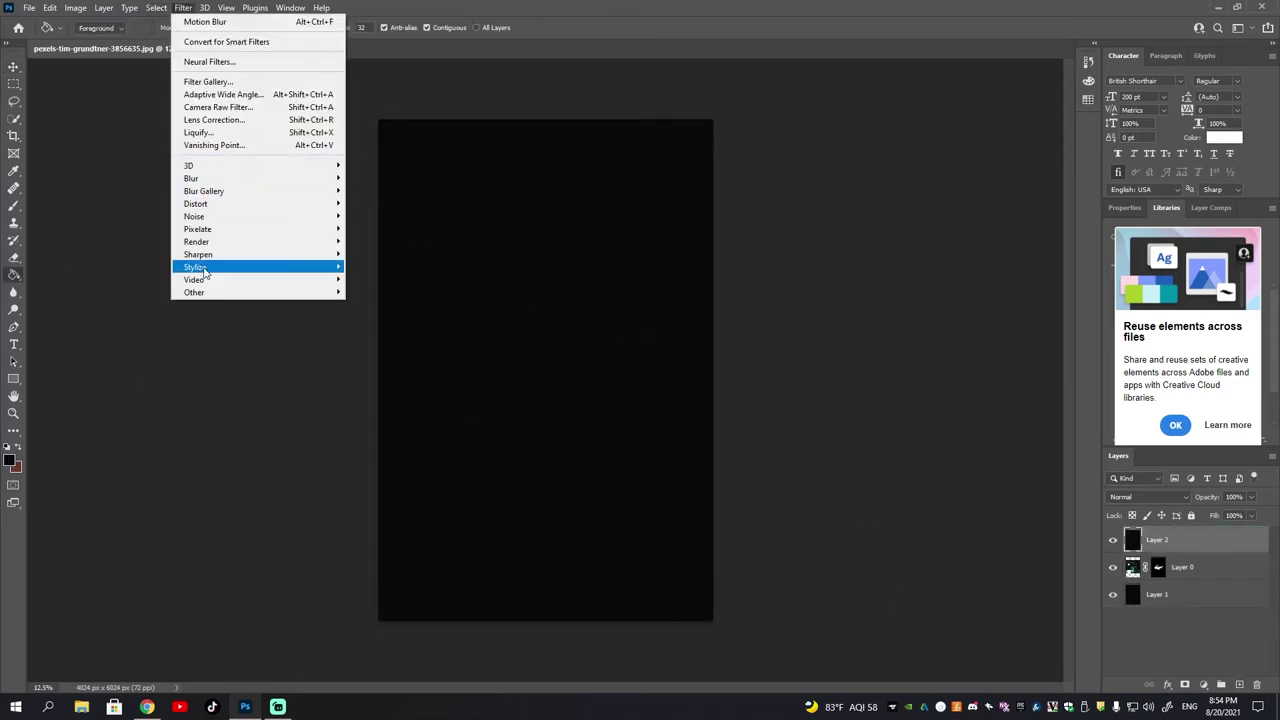
click(390, 330)
key(Return)
key(e)
drag(603, 549, 620, 609)
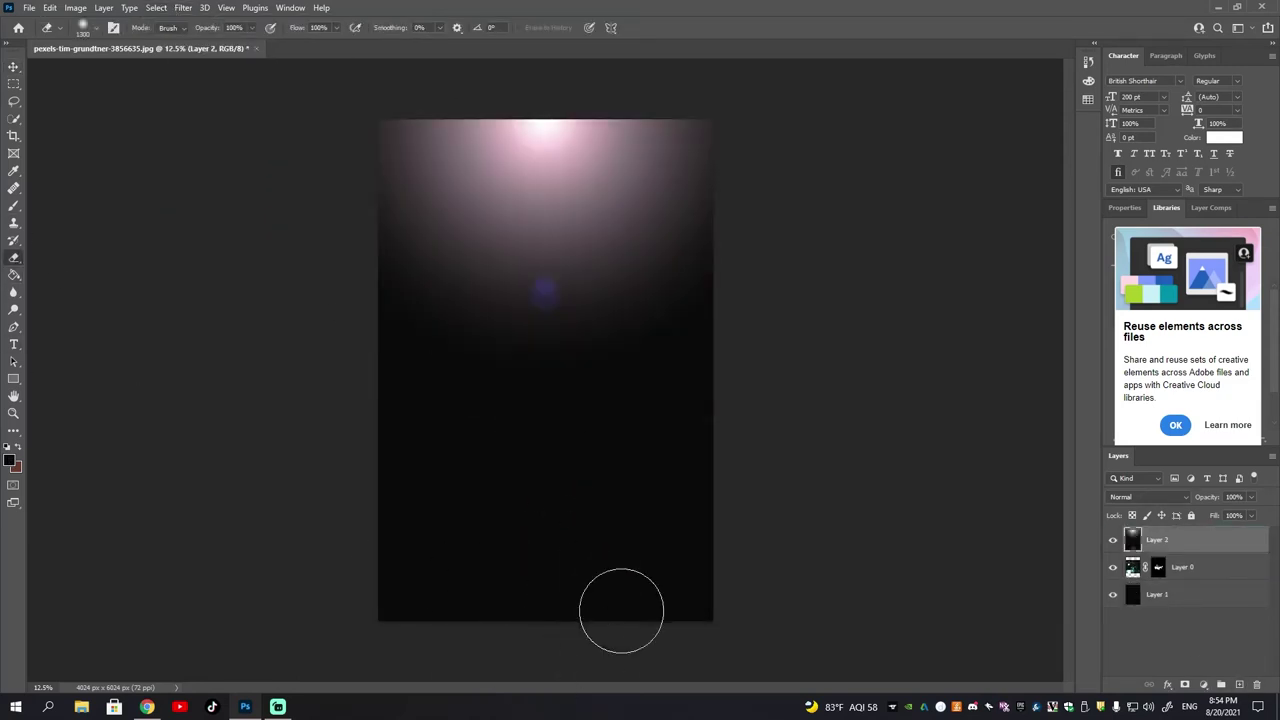
- Set the flare layer to Exclusion blending and scale the card image over the girl
click(1148, 497)
click(1117, 471)
key(Down)
key(Down)
key(Down)
key(Down)
key(Down)
key(Down)
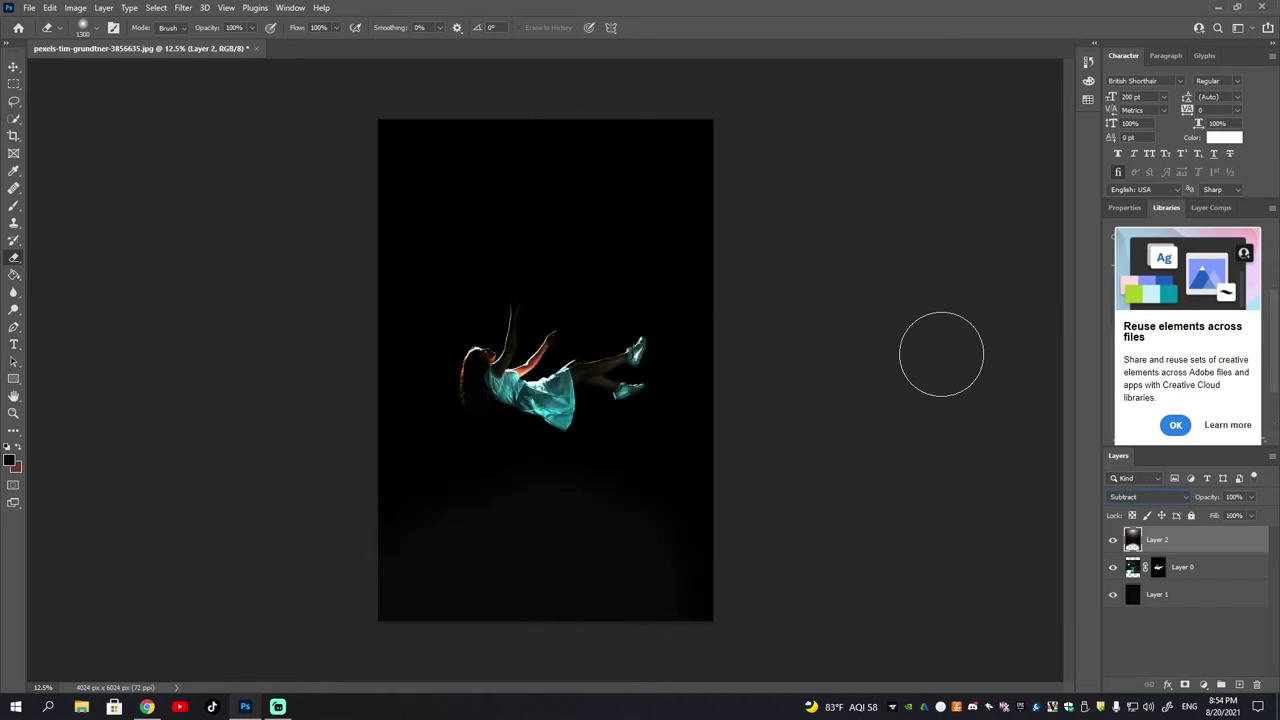
key(Down)
key(Down)
key(Down)
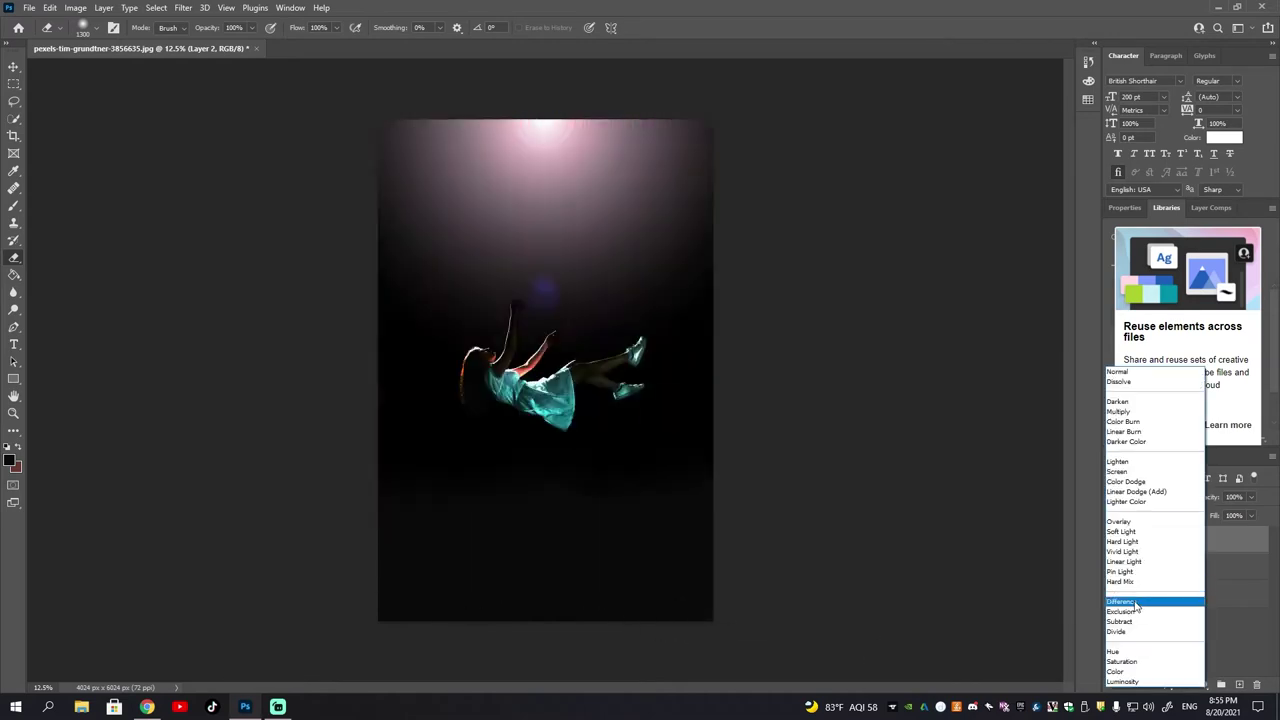
key(Down)
key(Up)
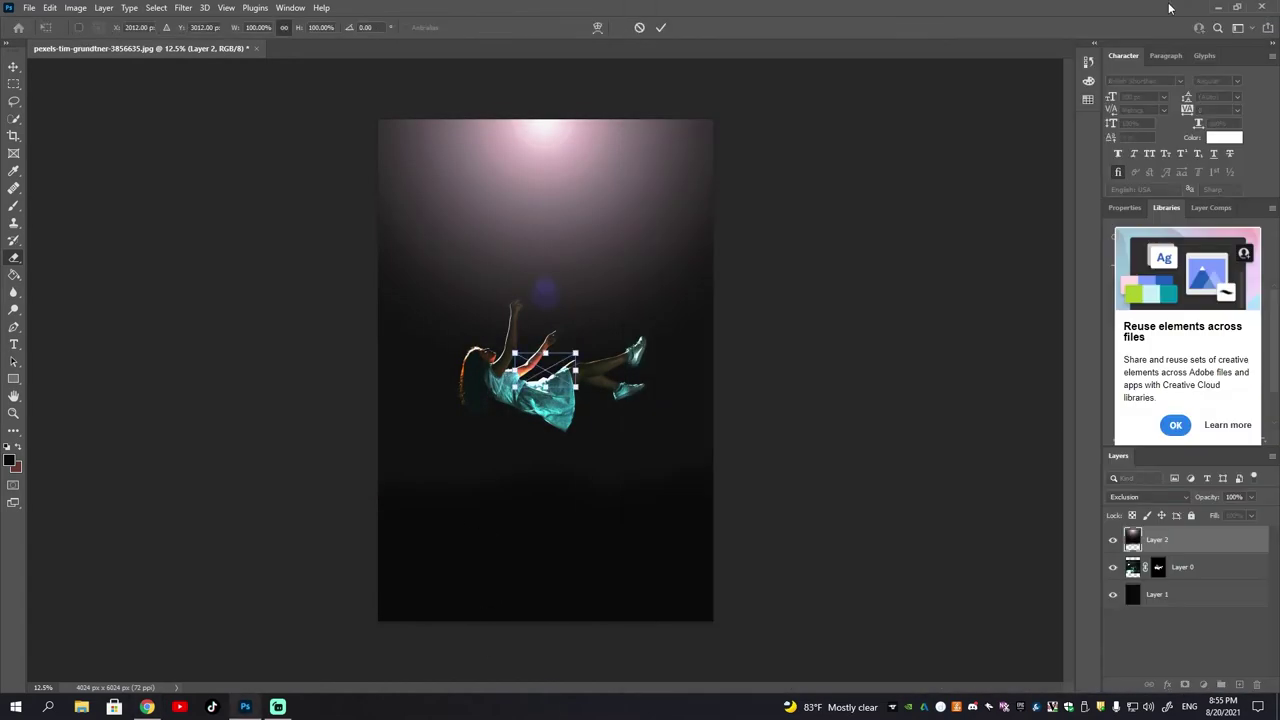
mouse_move(578, 350)
mouse_down()
mouse_move(676, 296)
mouse_move(558, 413)
mouse_up()
- Commit the placed playing-cards image and blend it with Screen
click(660, 28)
click(1148, 497)
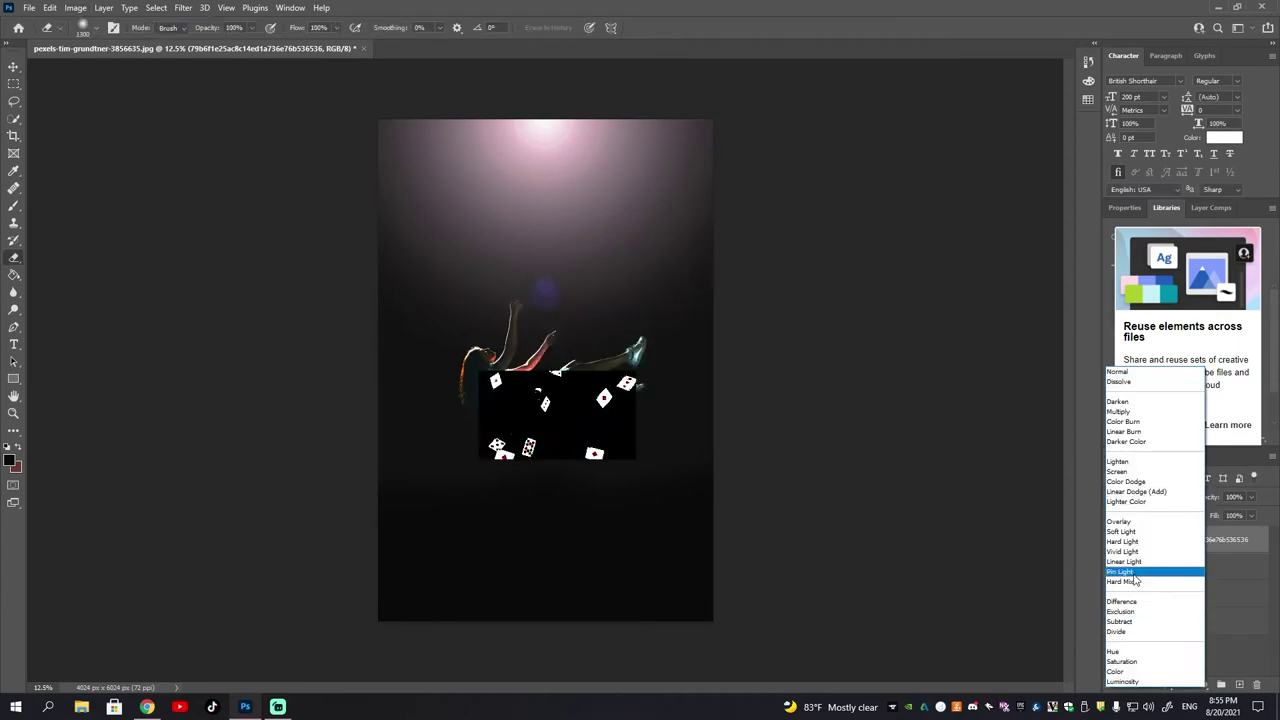
click(1150, 577)
key(ctrl+plus)
key(ctrl+plus)
key(ctrl+plus)
- Rasterize the card layer and erase the unwanted cards over the dress
click(605, 404)
click(621, 272)
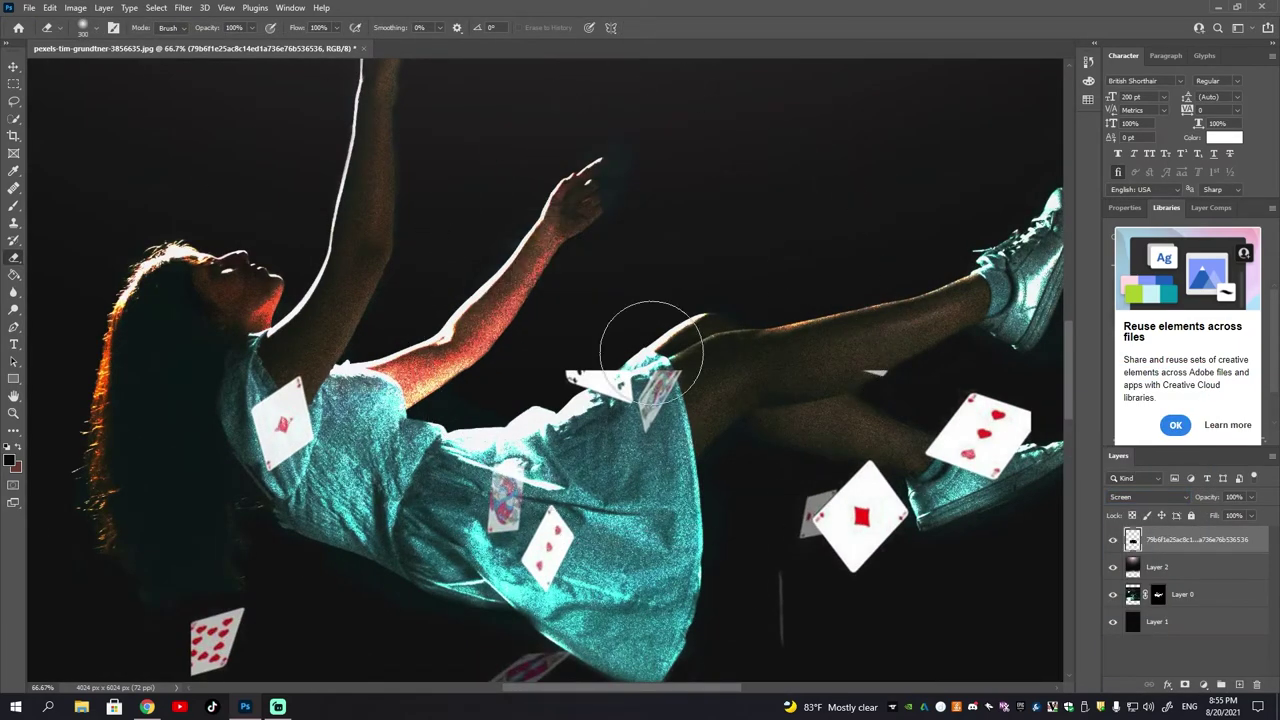
scroll(750, 390, down, 5)
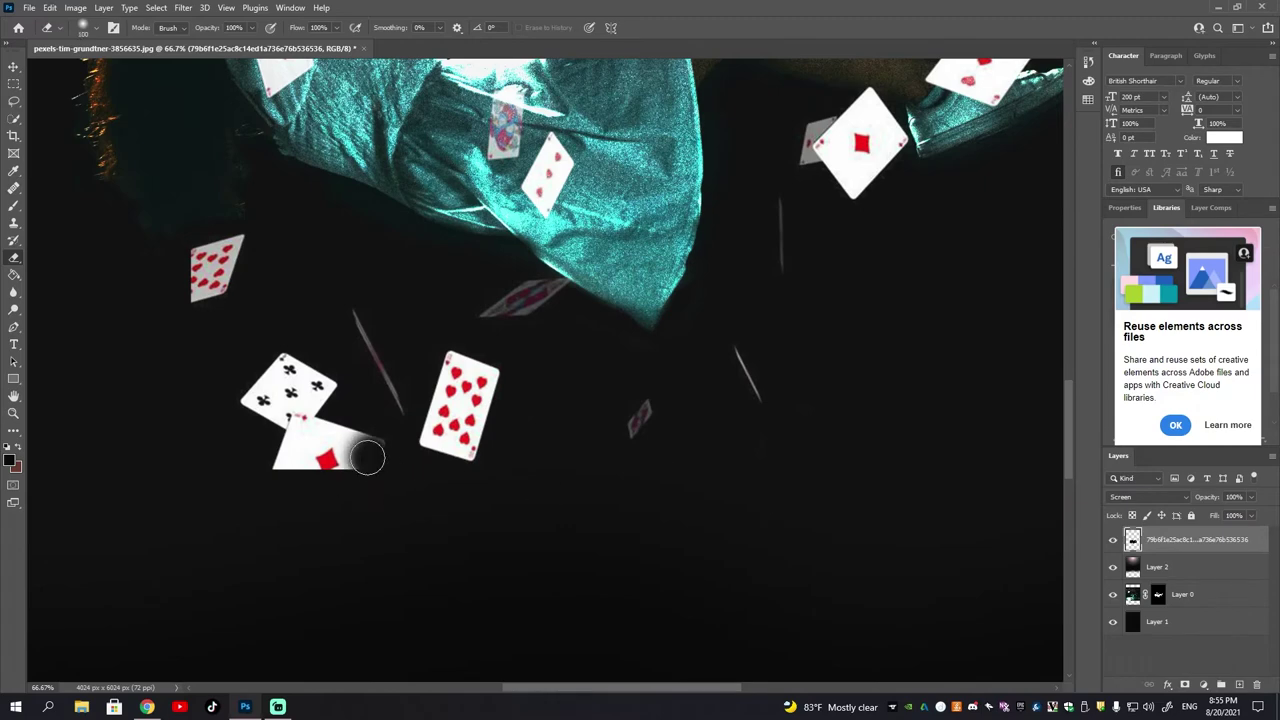
drag(367, 457, 280, 500)
scroll(629, 380, up, 6)
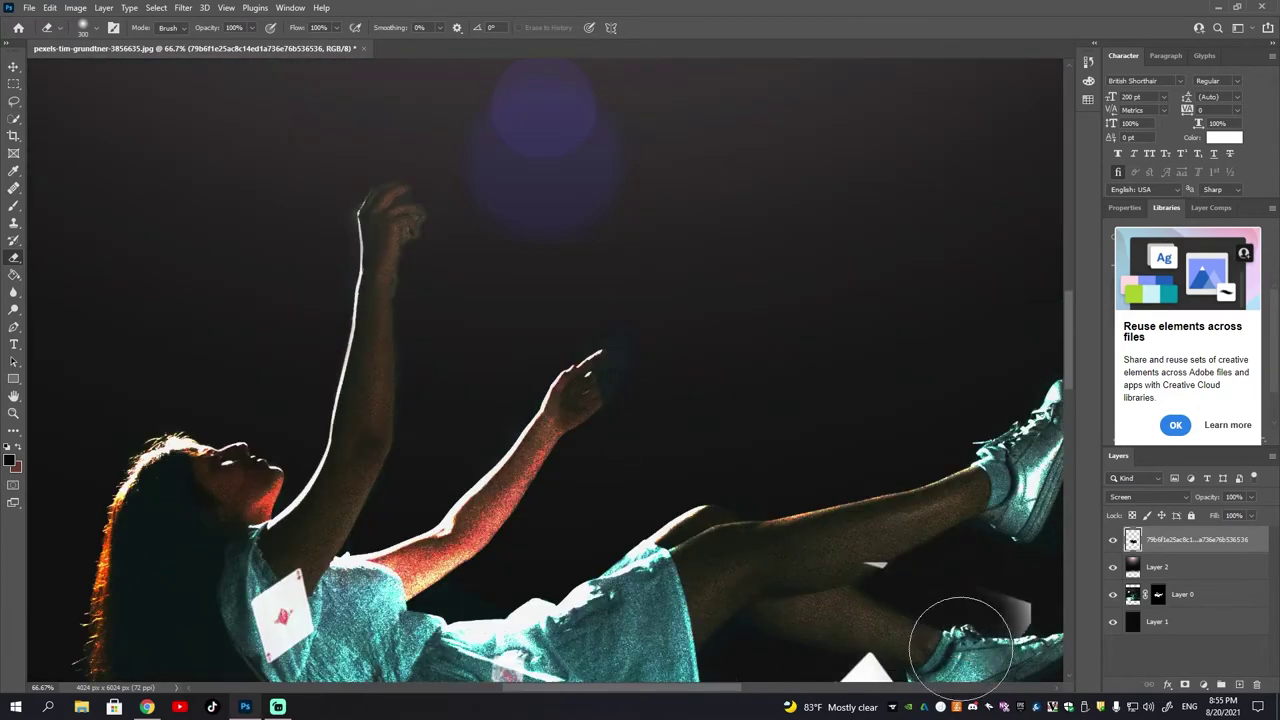
key(ctrl+minus)
key(ctrl+minus)
key(ctrl+minus)
- Darken the cards by bending the Curves line down
key(ctrl+m)
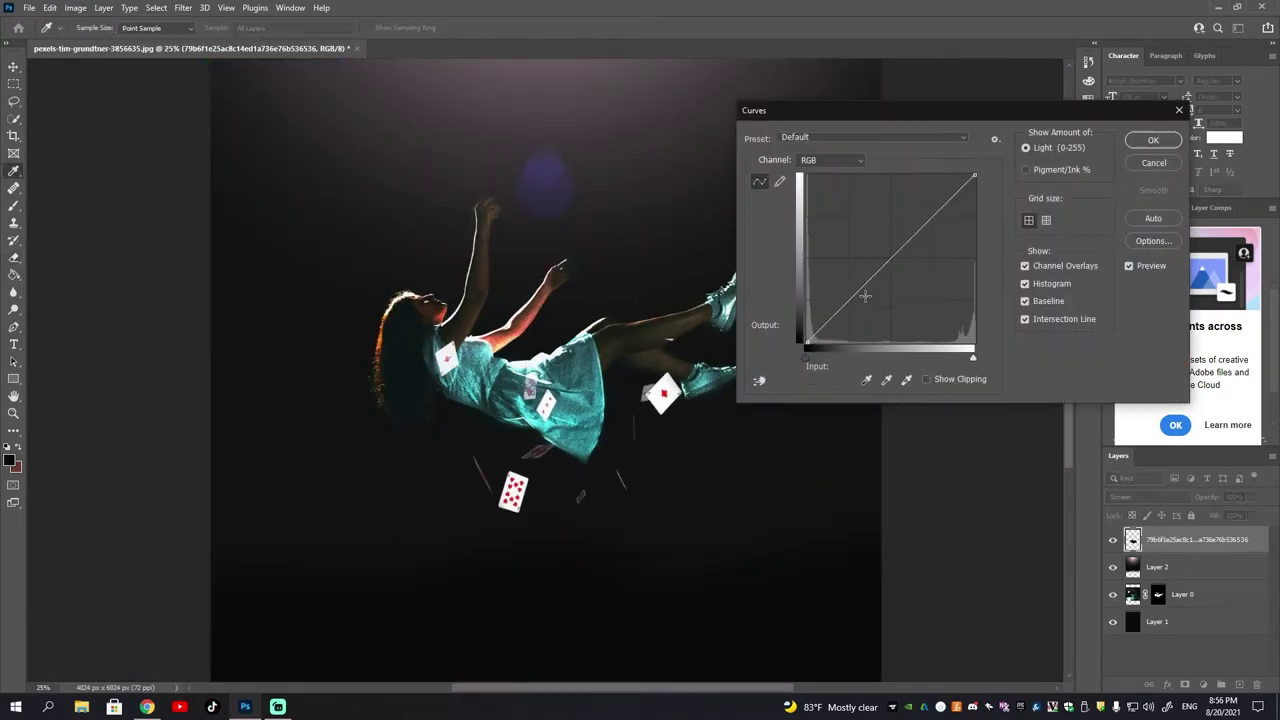
drag(865, 295, 919, 271)
key(Escape)
click(75, 7)
- Lower the cards' brightness to -34 and bring up Levels with midtone 0.42
click(240, 42)
drag(938, 212, 923, 212)
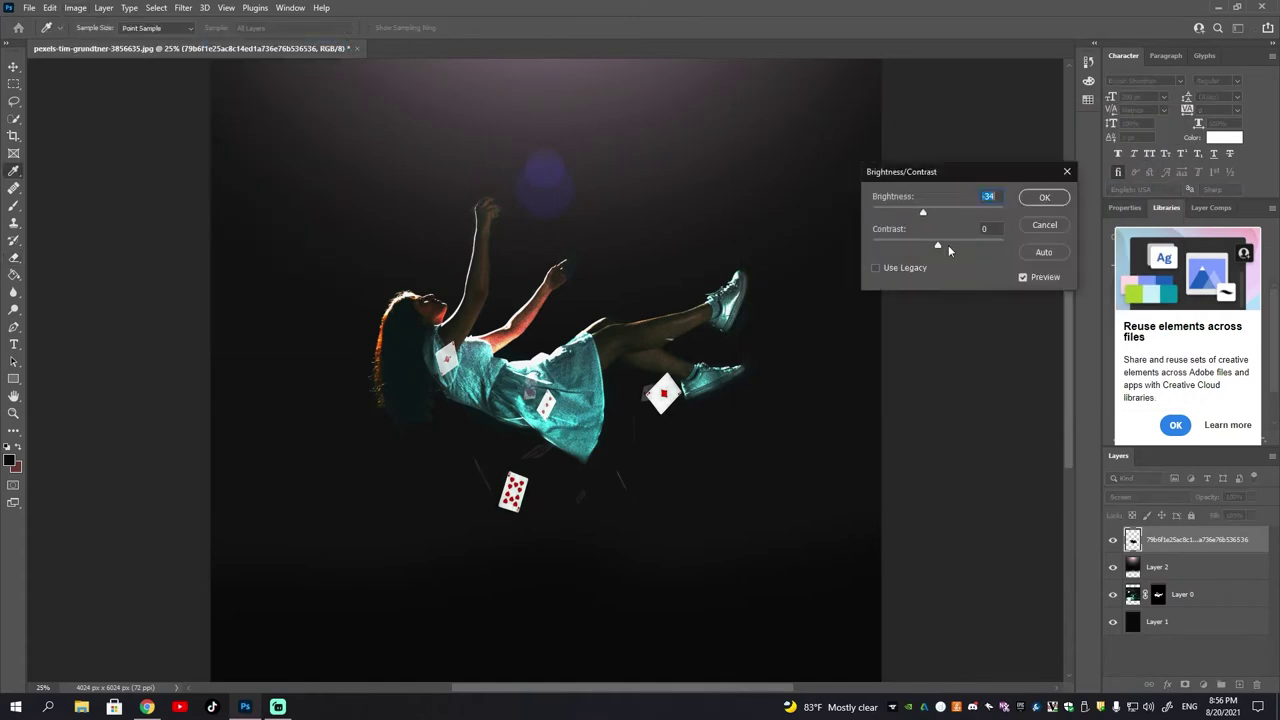
key(Escape)
click(75, 7)
click(235, 52)
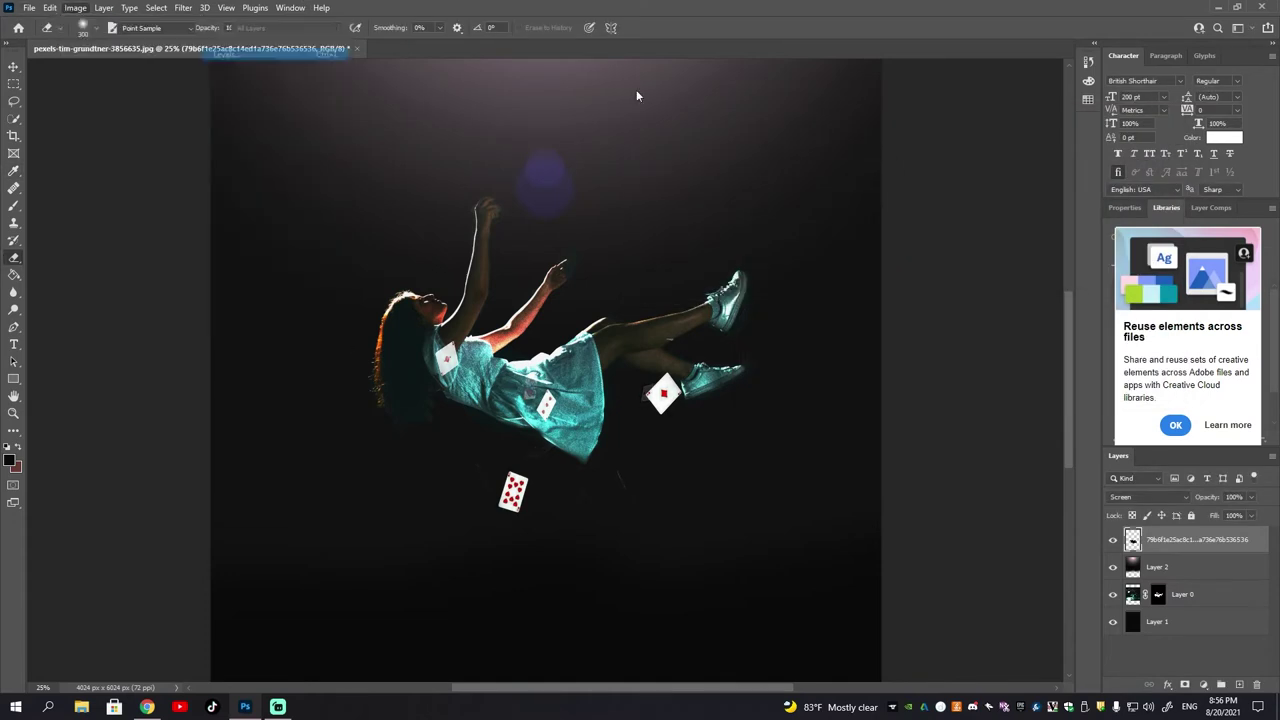
key(ctrl+minus)
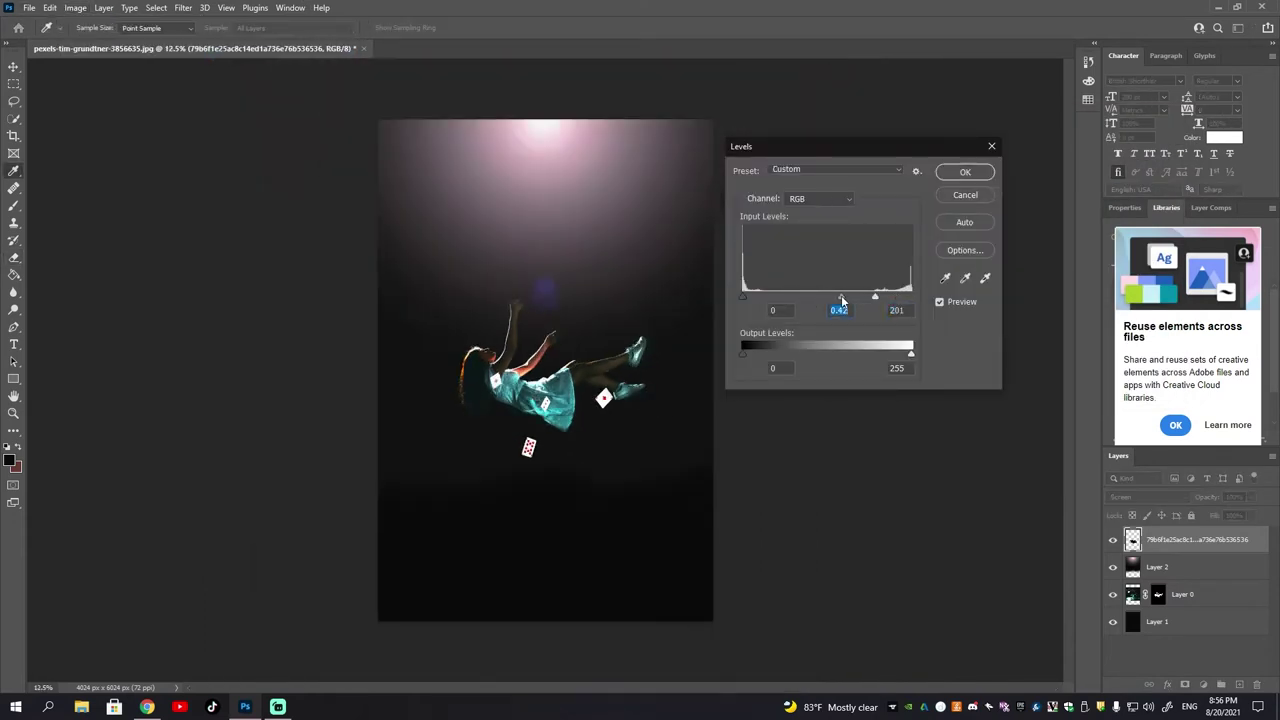
- Apply the Levels change and rotate the cards 30°
key(Return)
key(v)
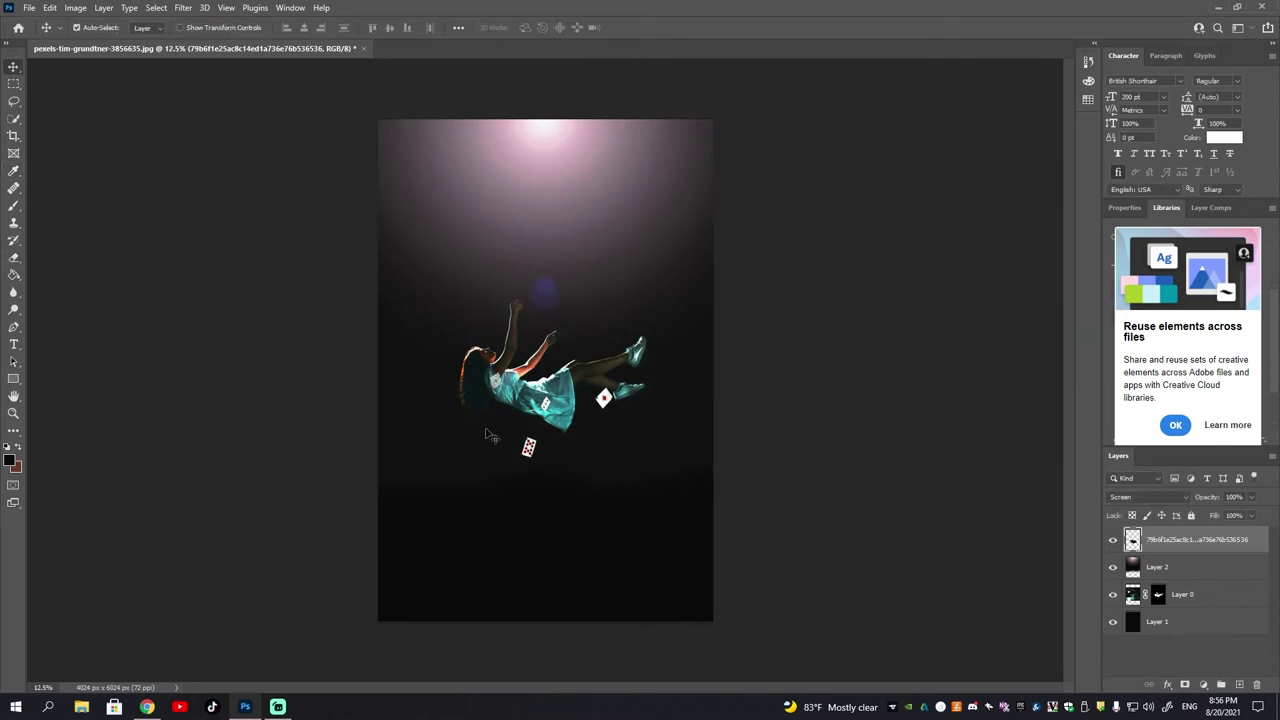
key(ctrl+t)
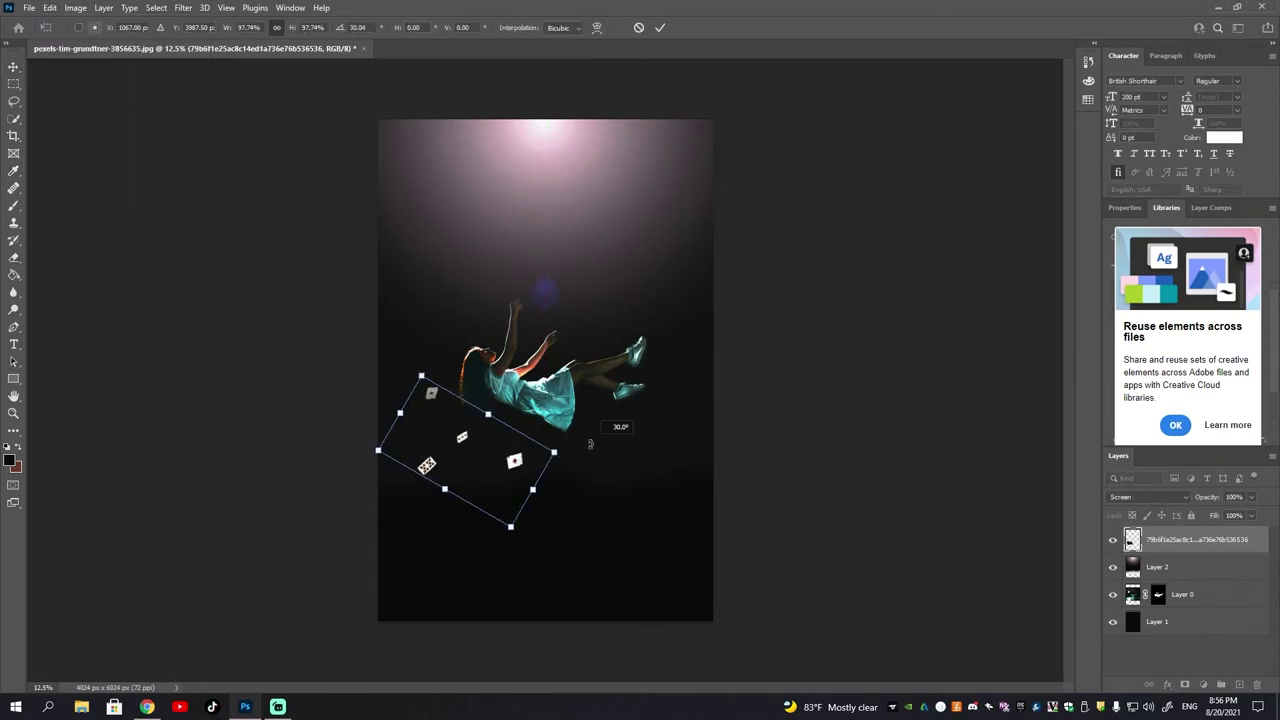
key(Return)
- Try dark shading and Multiply blending on the cards, then revert both
key(ctrl+plus)
scroll(845, 399, down, 5)
key(b)
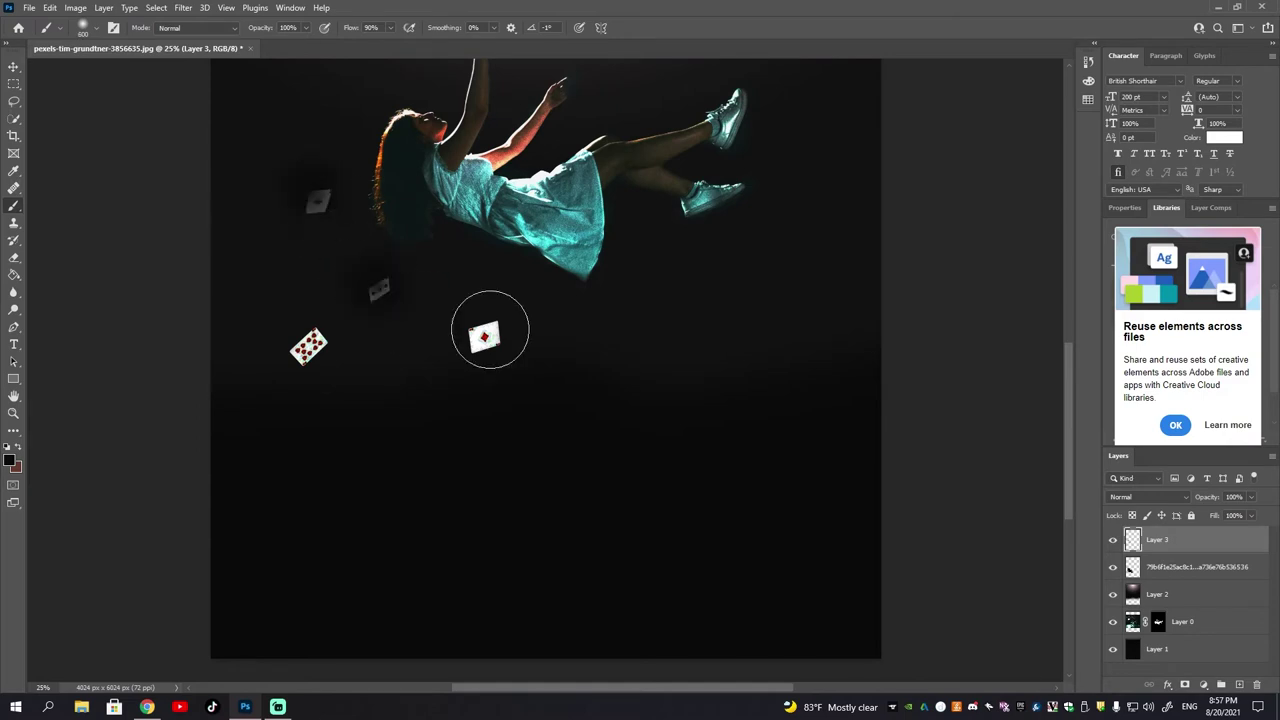
click(490, 329)
key(Delete)
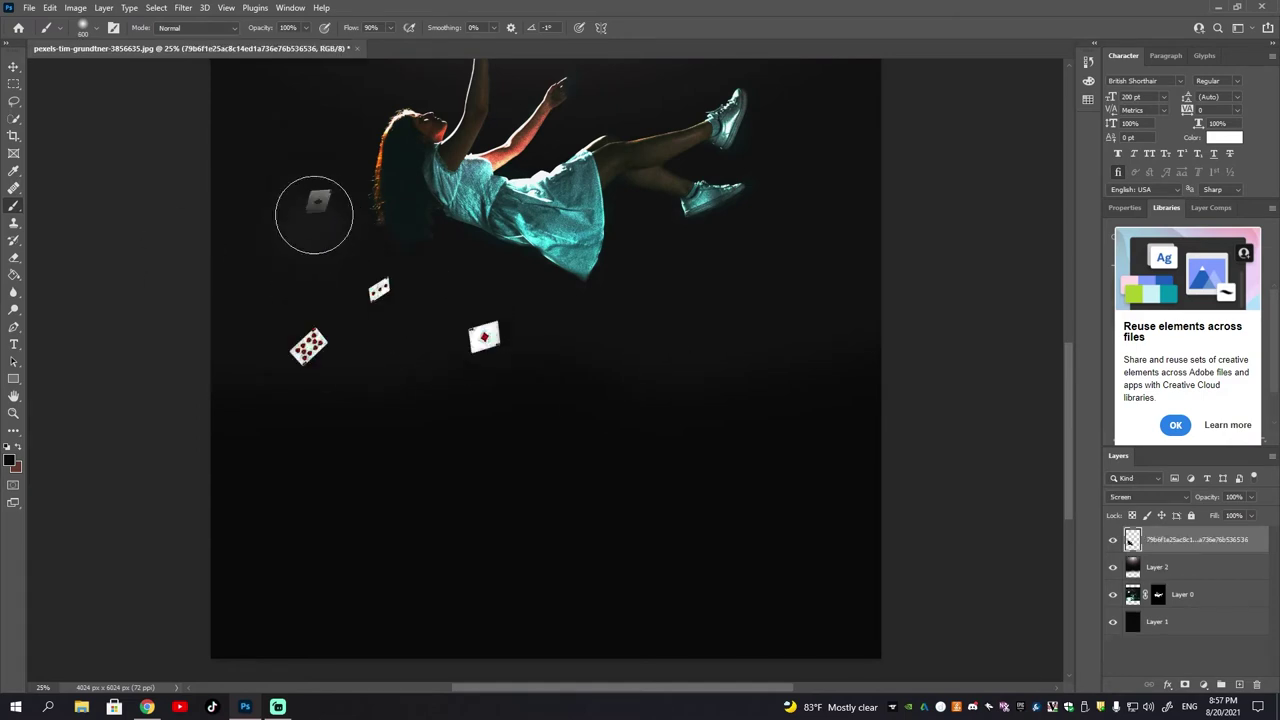
click(1148, 497)
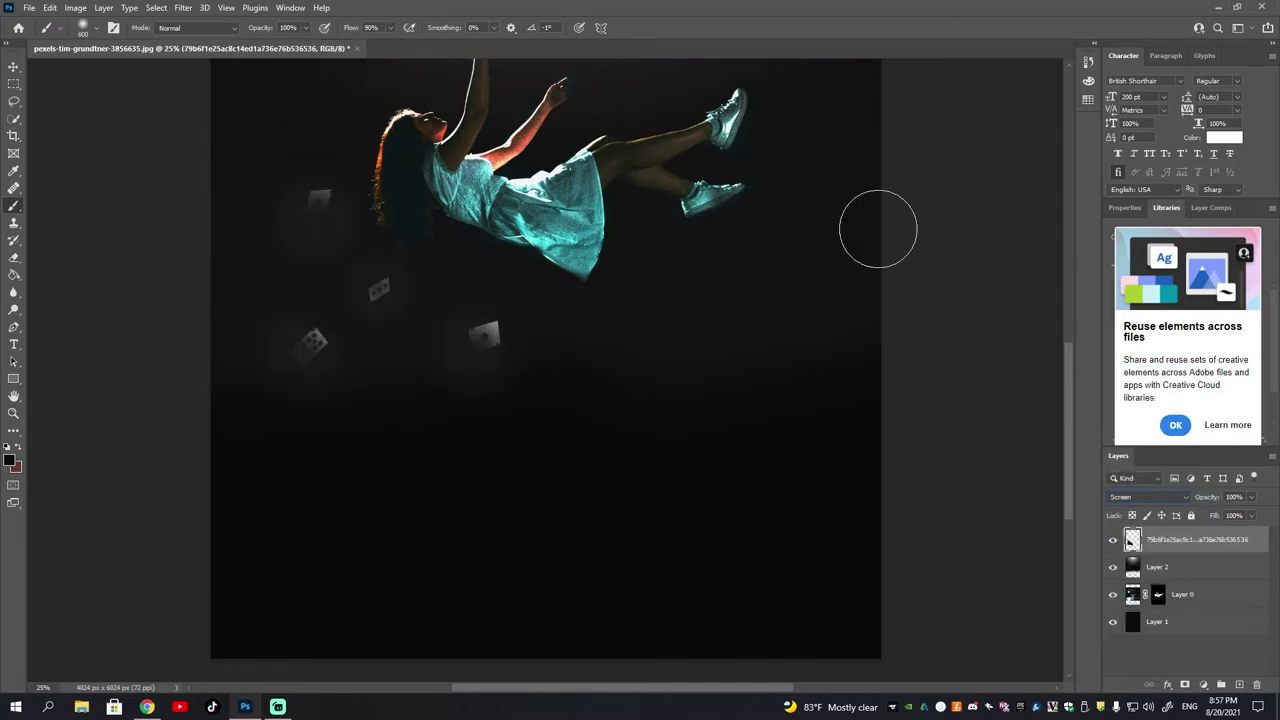
click(1140, 440)
key(ctrl+z)
- Add a new shading layer and darken the area around the red card
key(ctrl+shift+alt+n)
click(316, 234)
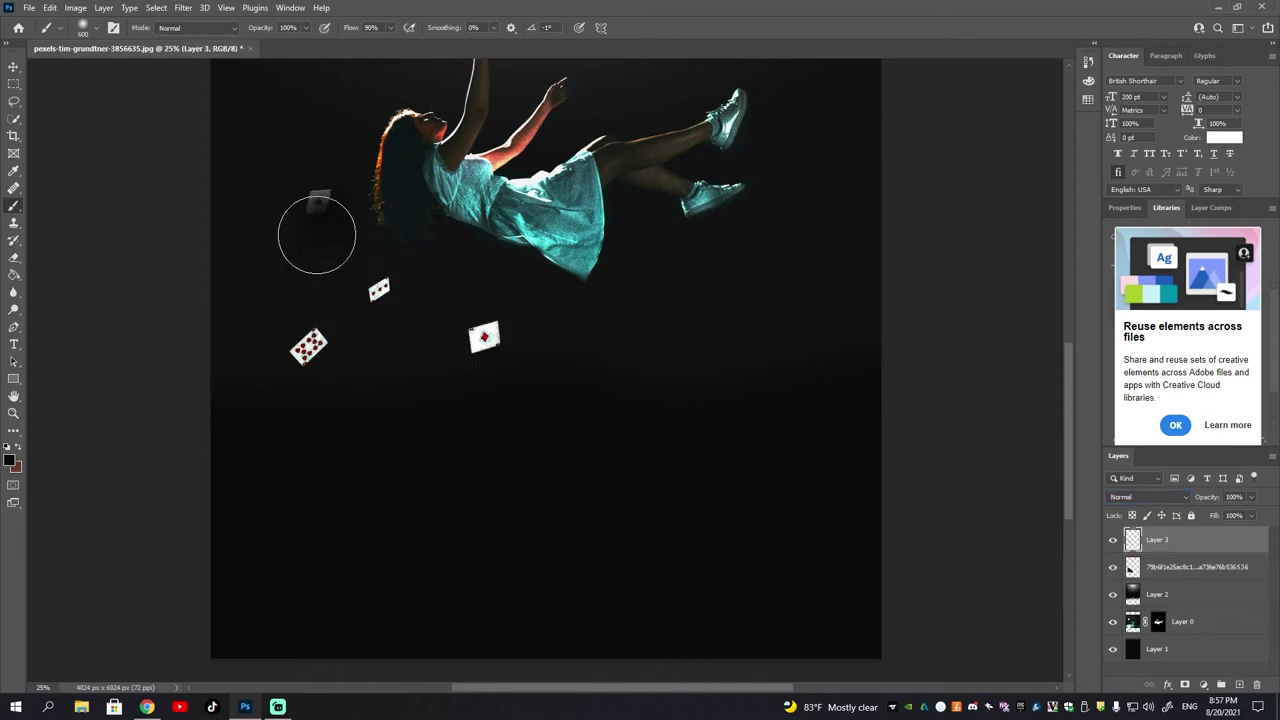
click(302, 352)
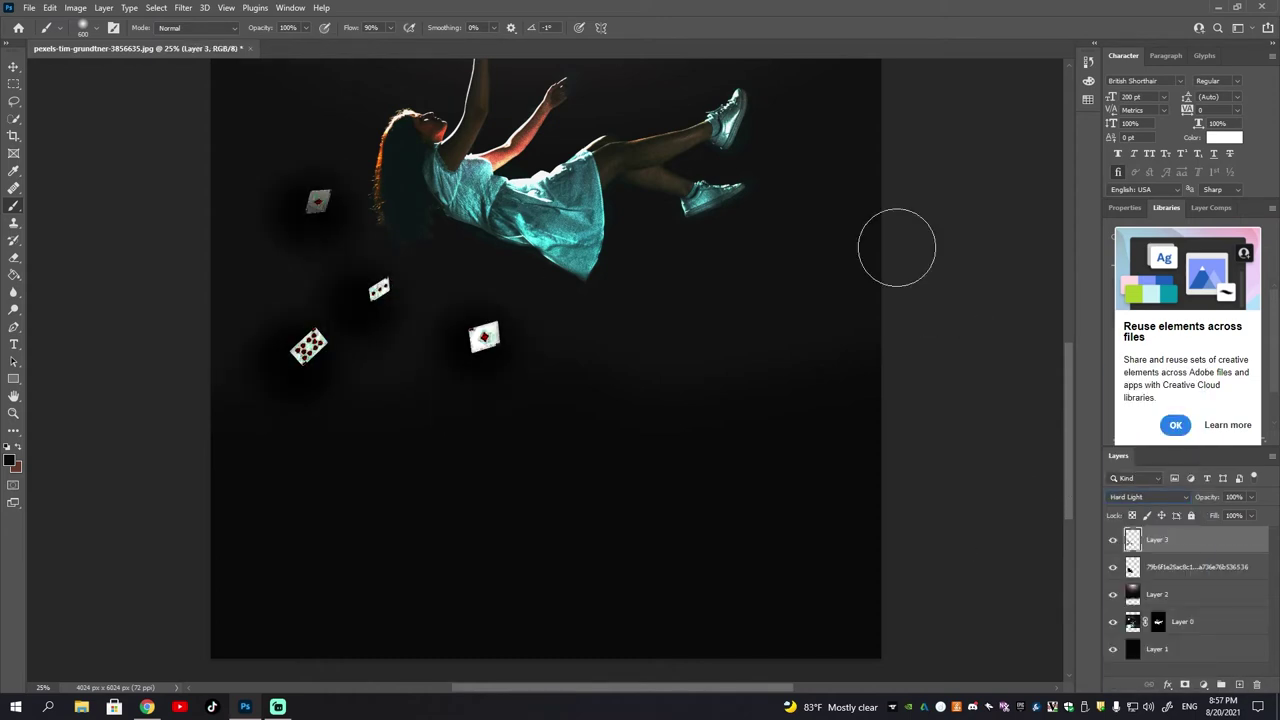
key(ctrl+minus)
key(alt+Tab)
- Place the second card image and rasterize its layer for erasing
drag(707, 674, 686, 268)
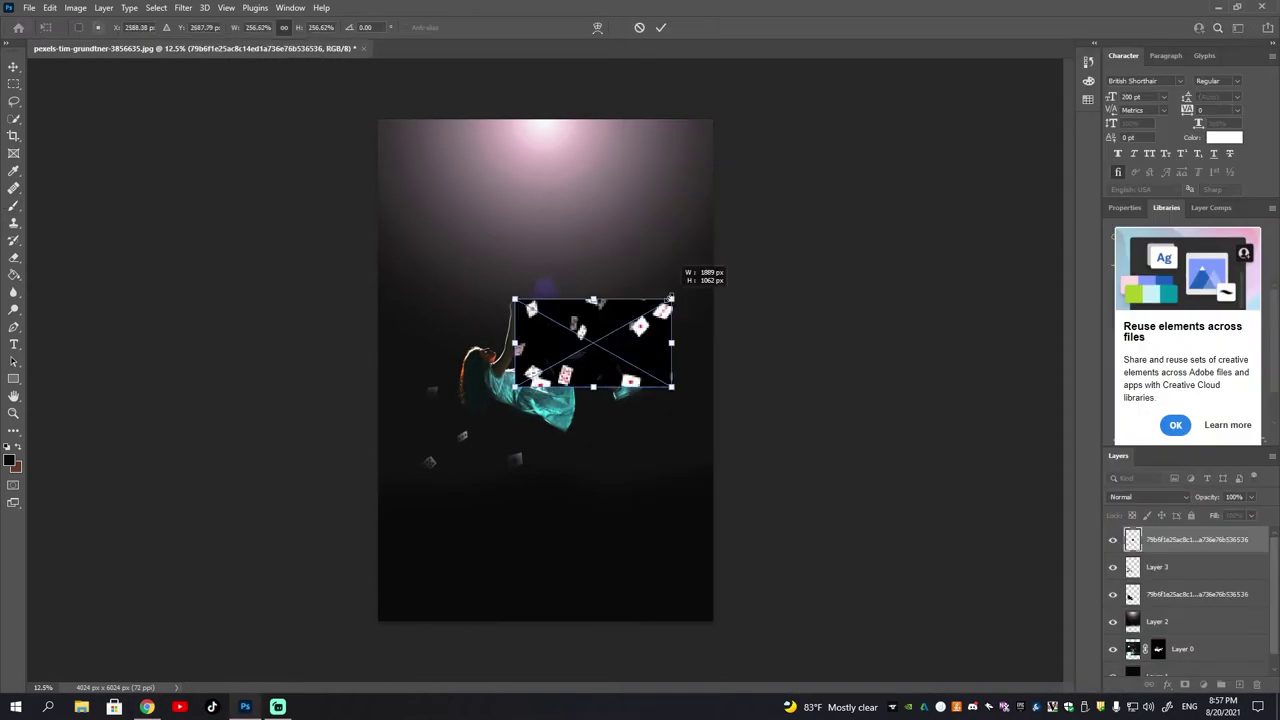
key(Return)
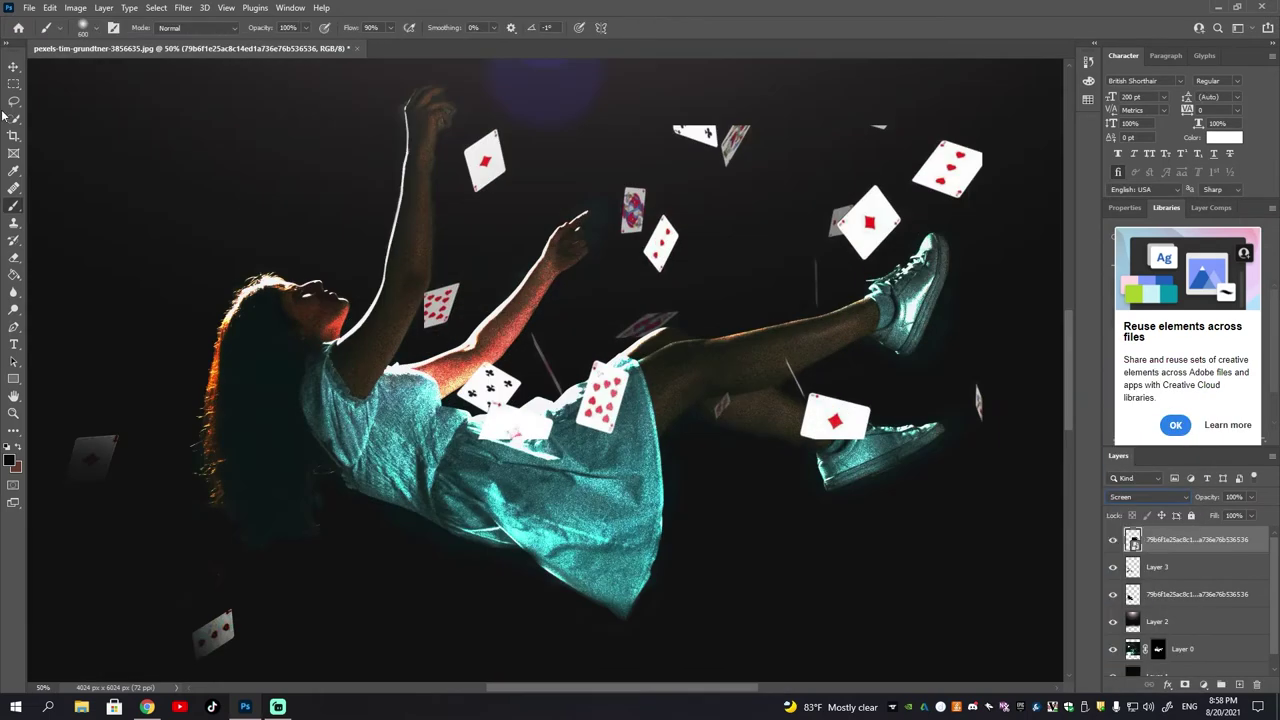
key(e)
click(712, 135)
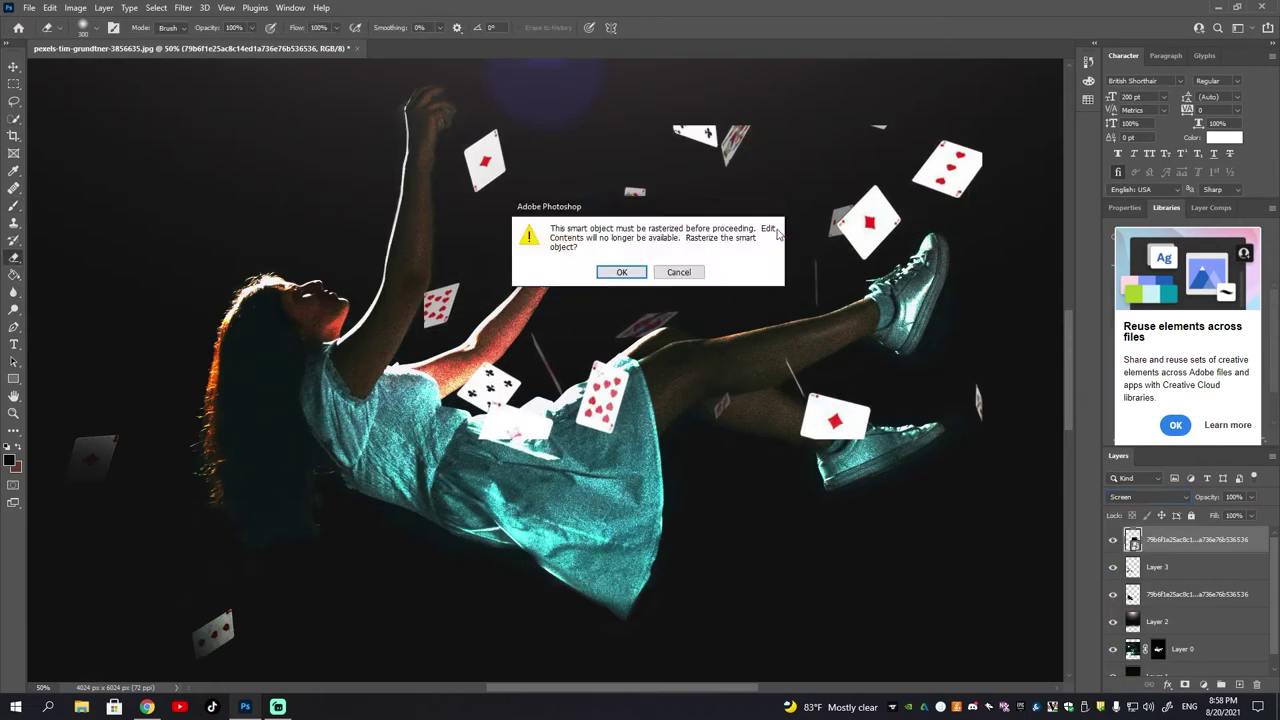
click(617, 271)
- Erase the cards near the upper right and beside the girl's right shoe
click(716, 122)
drag(917, 453, 830, 435)
key(p)
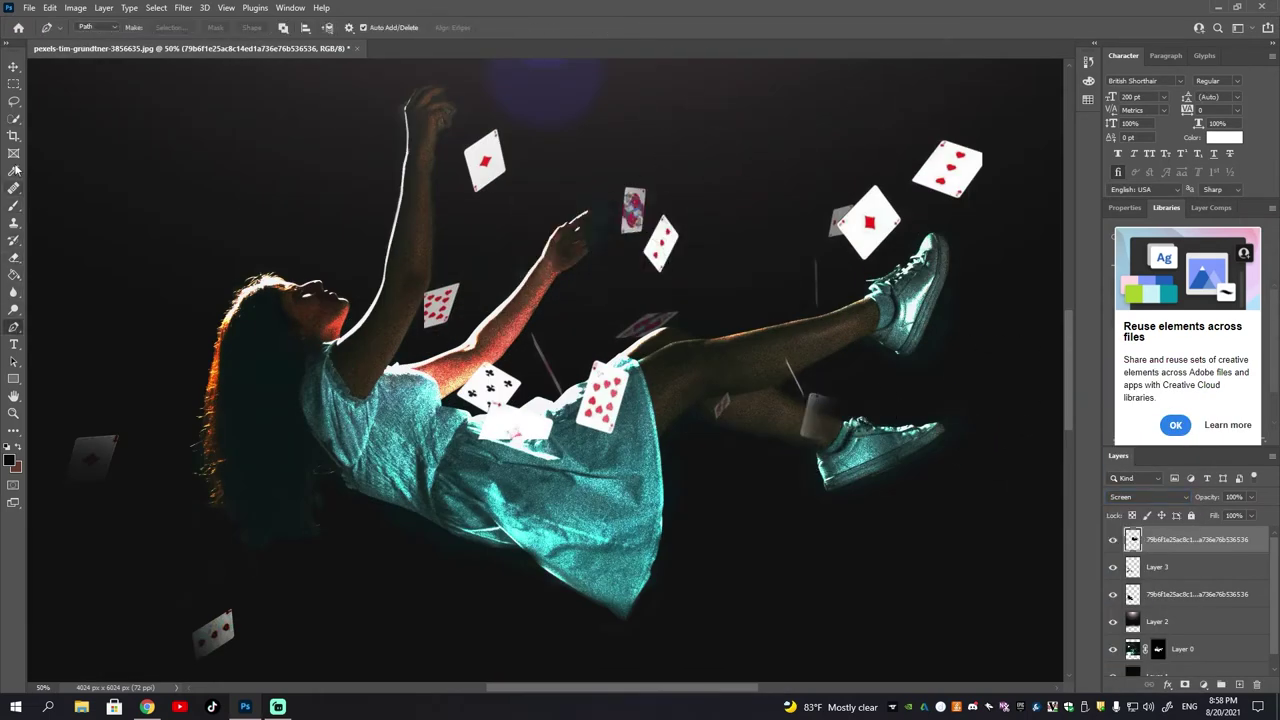
click(13, 257)
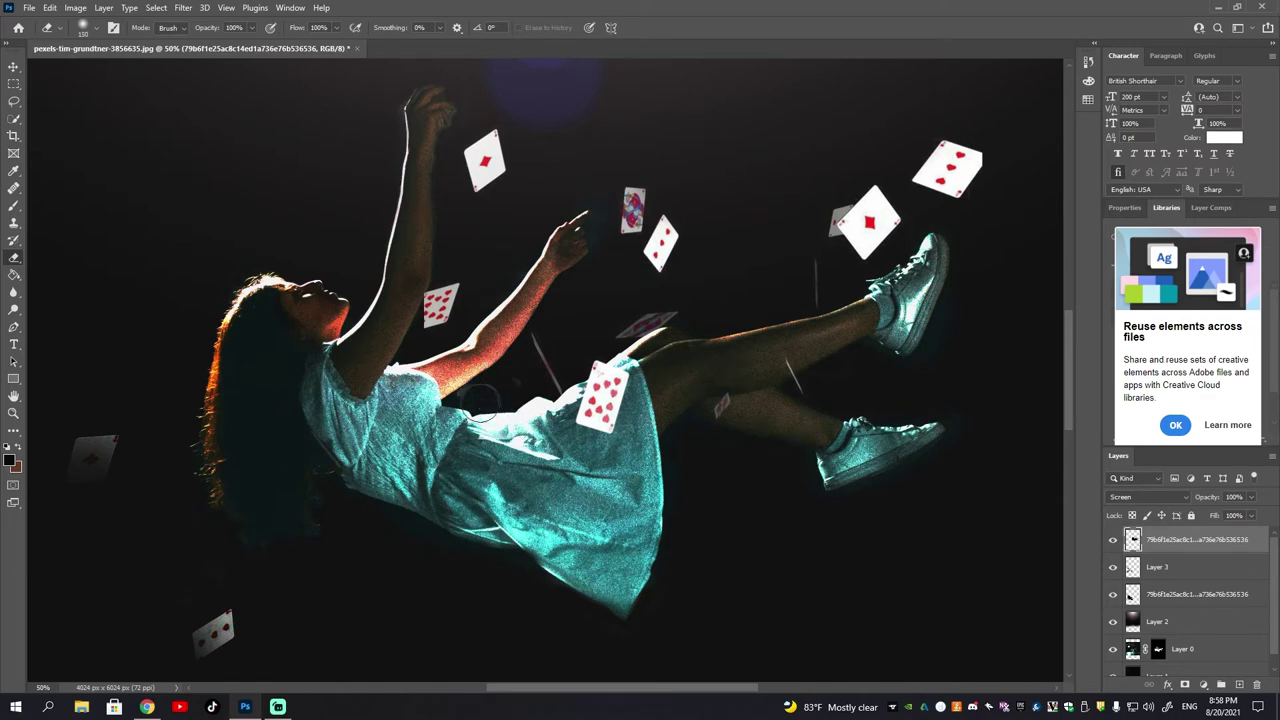
scroll(918, 258, up, 3)
drag(972, 236, 918, 258)
key(ctrl+minus)
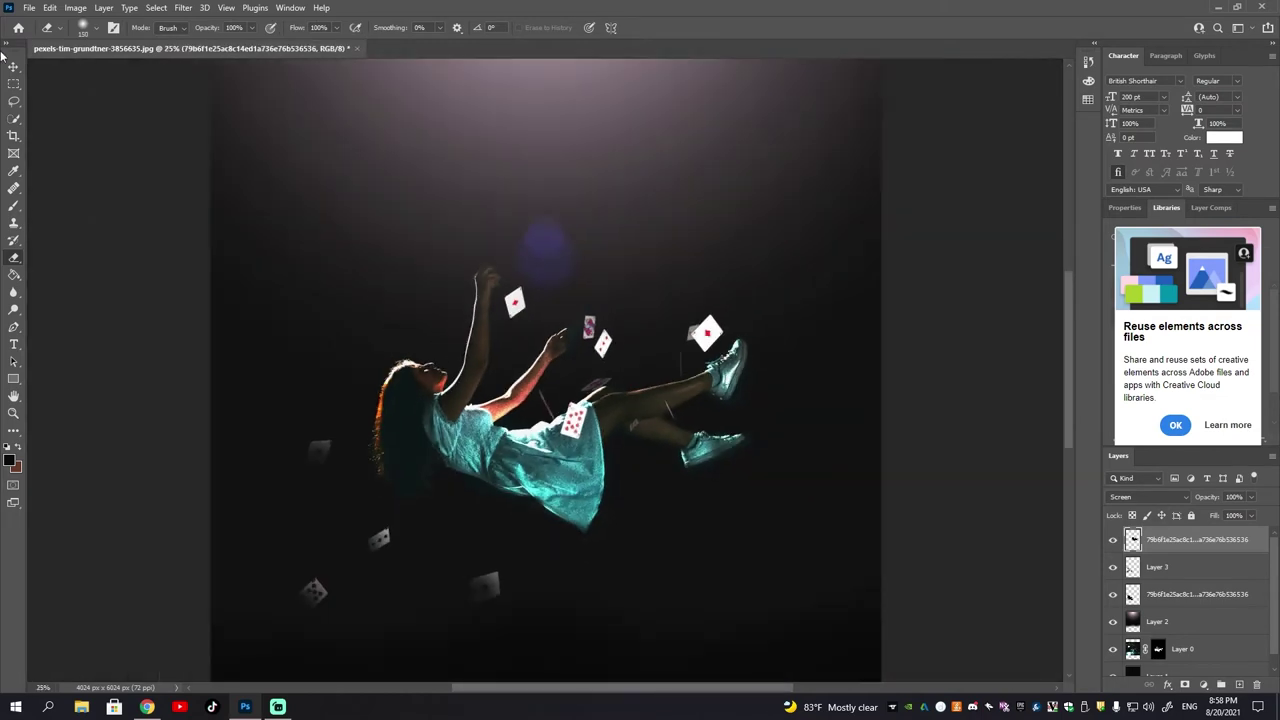
key(ctrl+z)
- Darken the card layer by pulling its Curves line down
click(75, 7)
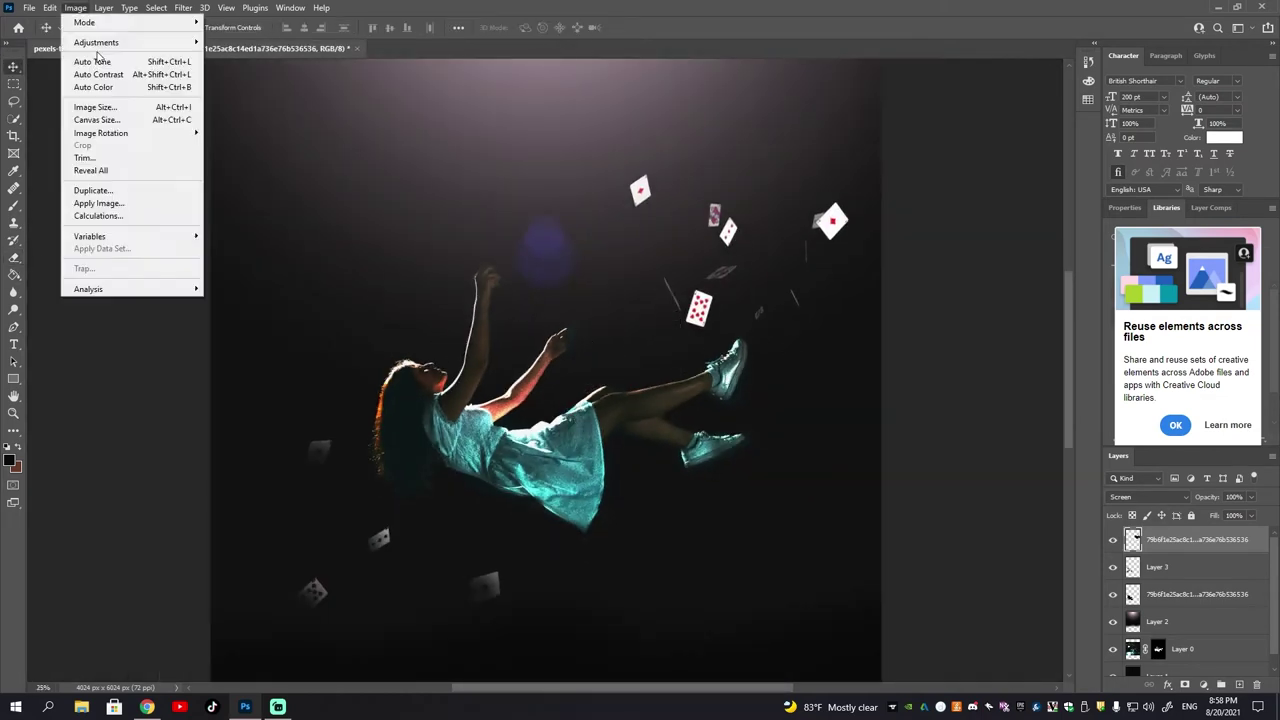
click(240, 68)
drag(958, 417, 958, 450)
key(ctrl+minus)
key(Return)
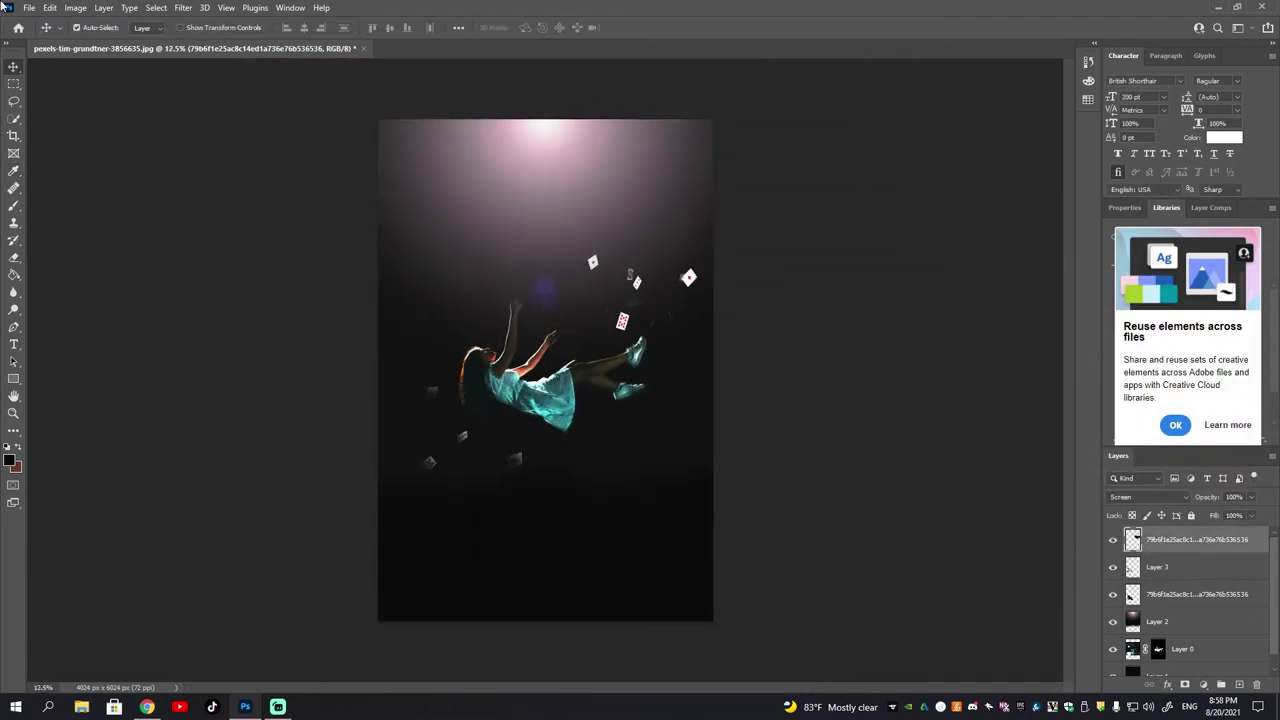
- Apply a Brightness/Contrast adjustment to the cards
click(75, 7)
click(243, 40)
key(Return)
click(183, 7)
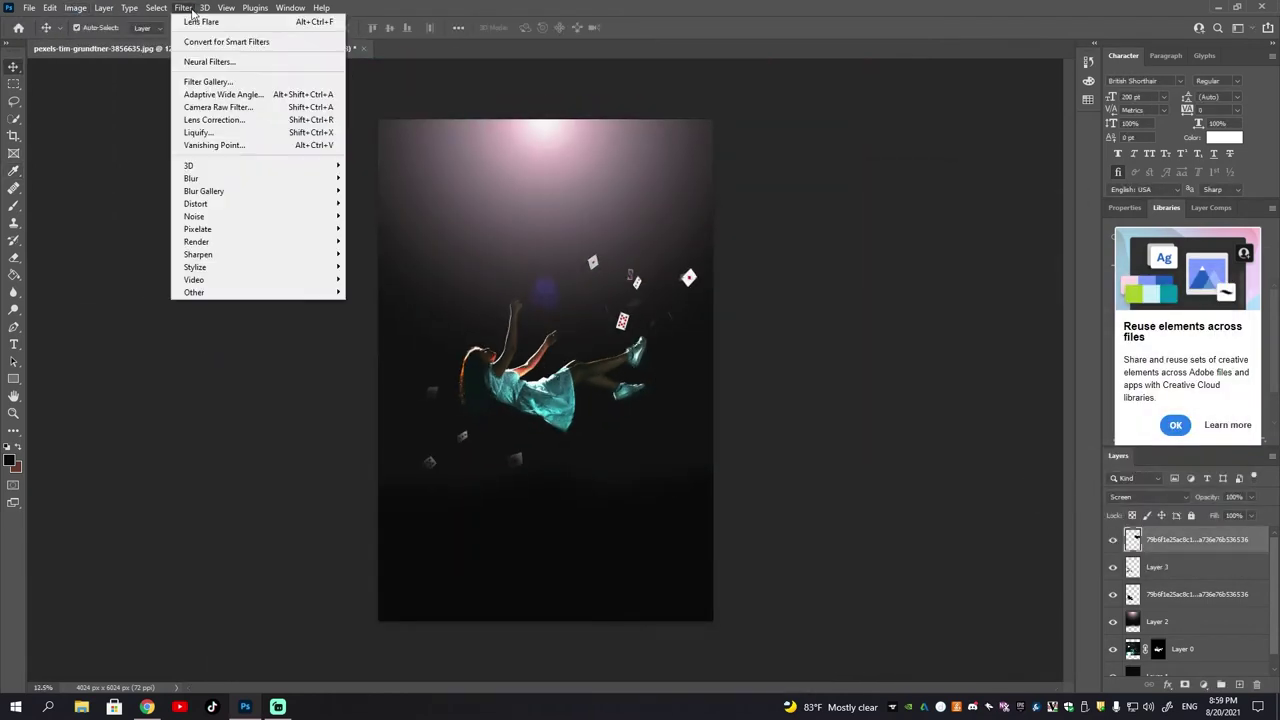
- Apply Motion Blur to each of the lower card layers
click(380, 227)
key(Return)
key(v)
click(1199, 570)
click(183, 7)
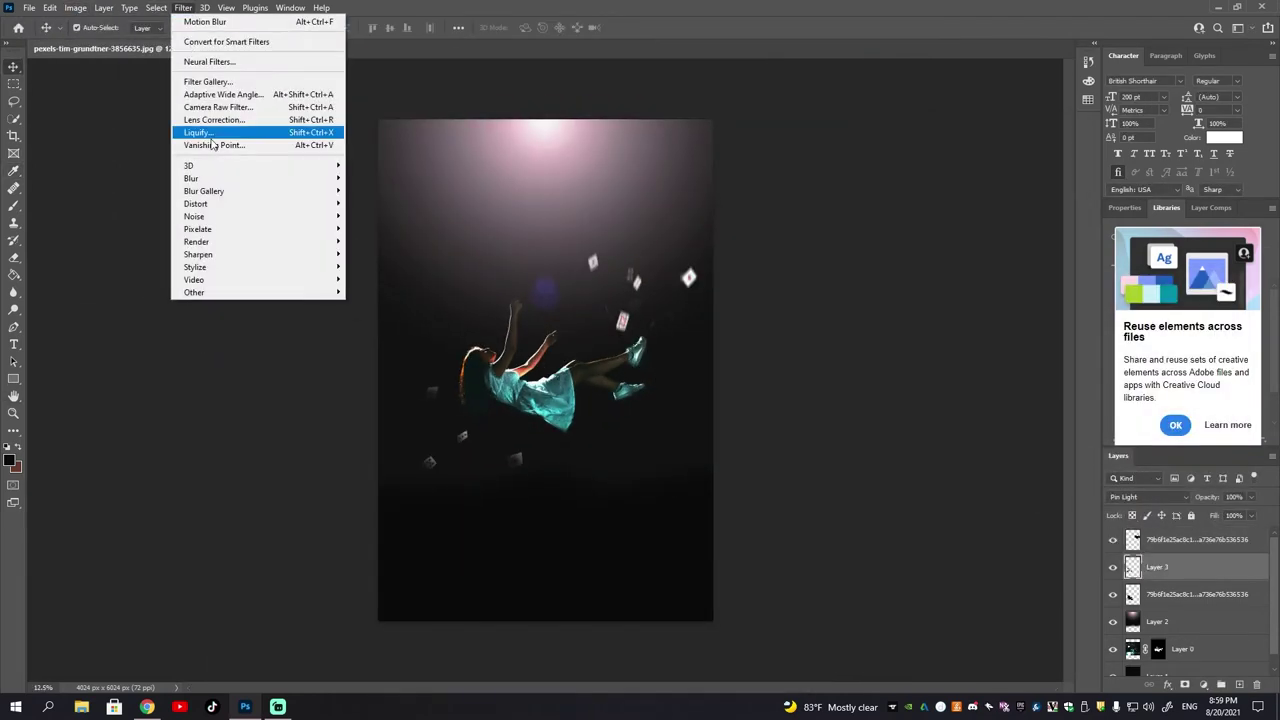
click(380, 254)
key(Return)
click(1199, 594)
click(183, 7)
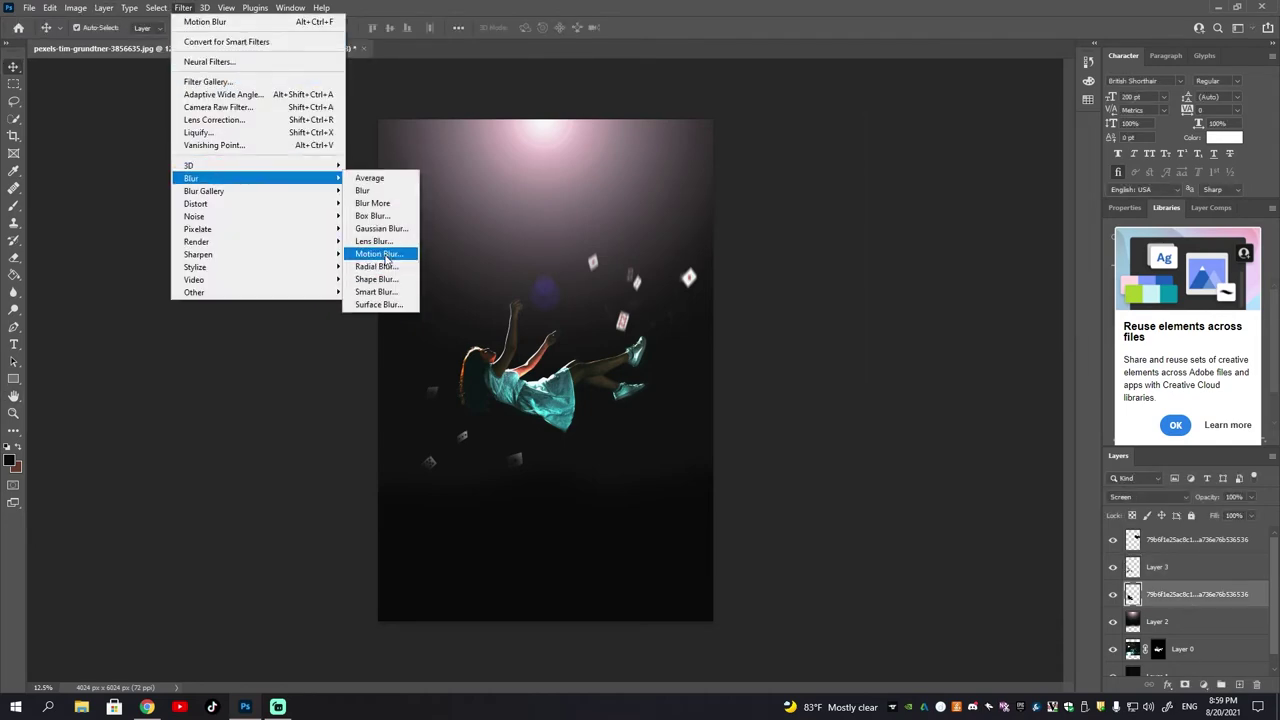
click(380, 251)
key(Return)
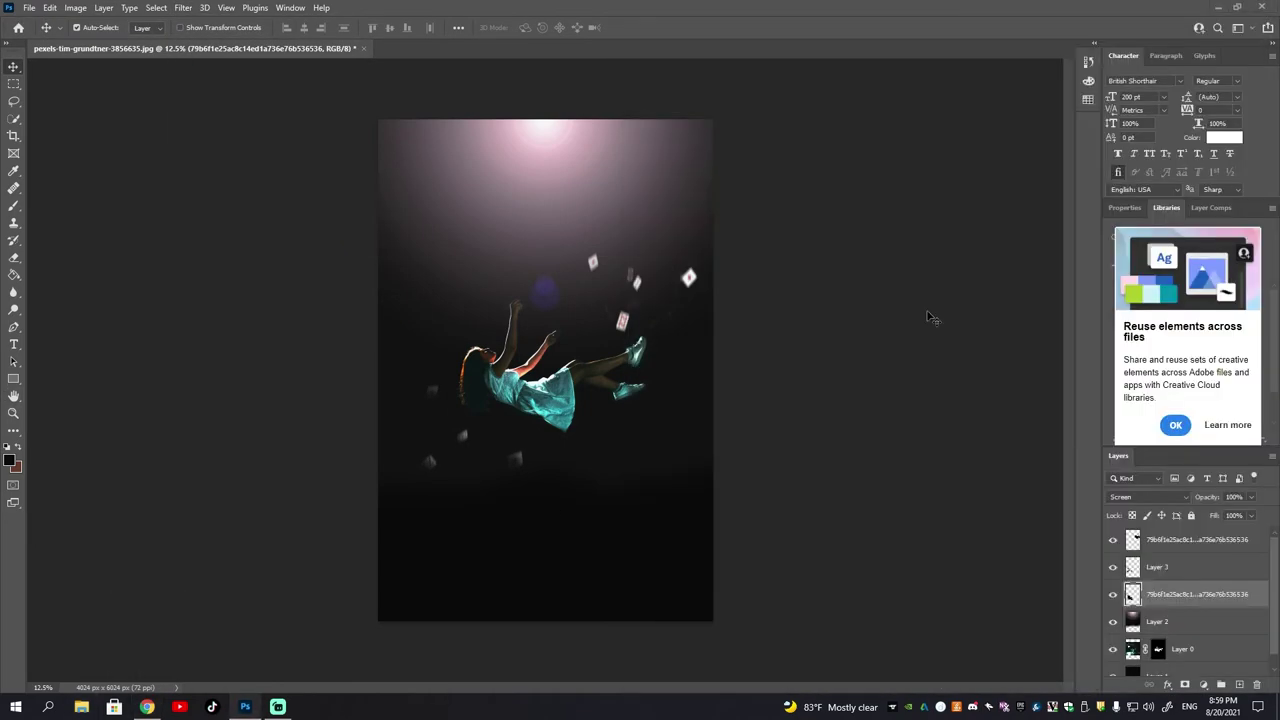
click(81, 707)
- Place the gold frame photo and move its layer to the top
drag(673, 211, 782, 220)
key(Return)
key(ctrl+plus)
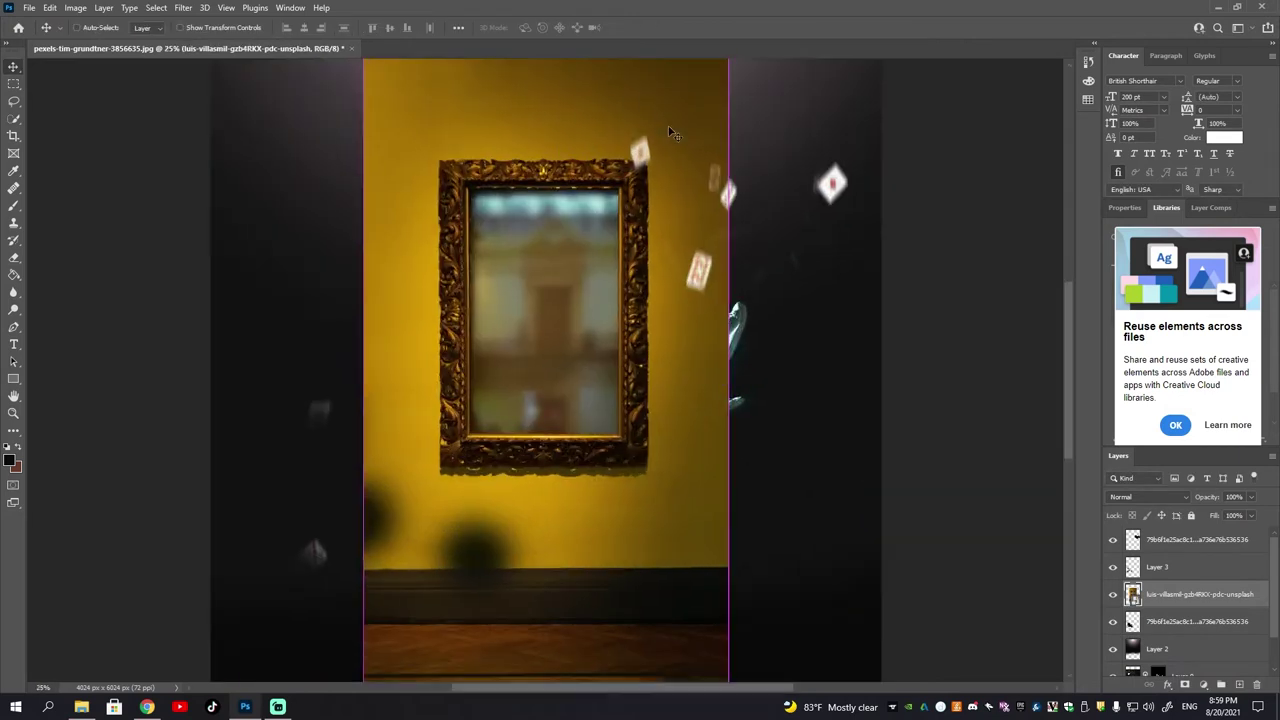
drag(1160, 594, 1160, 535)
- Select the gold frame with Object Selection and mask away the yellow wall
key(m)
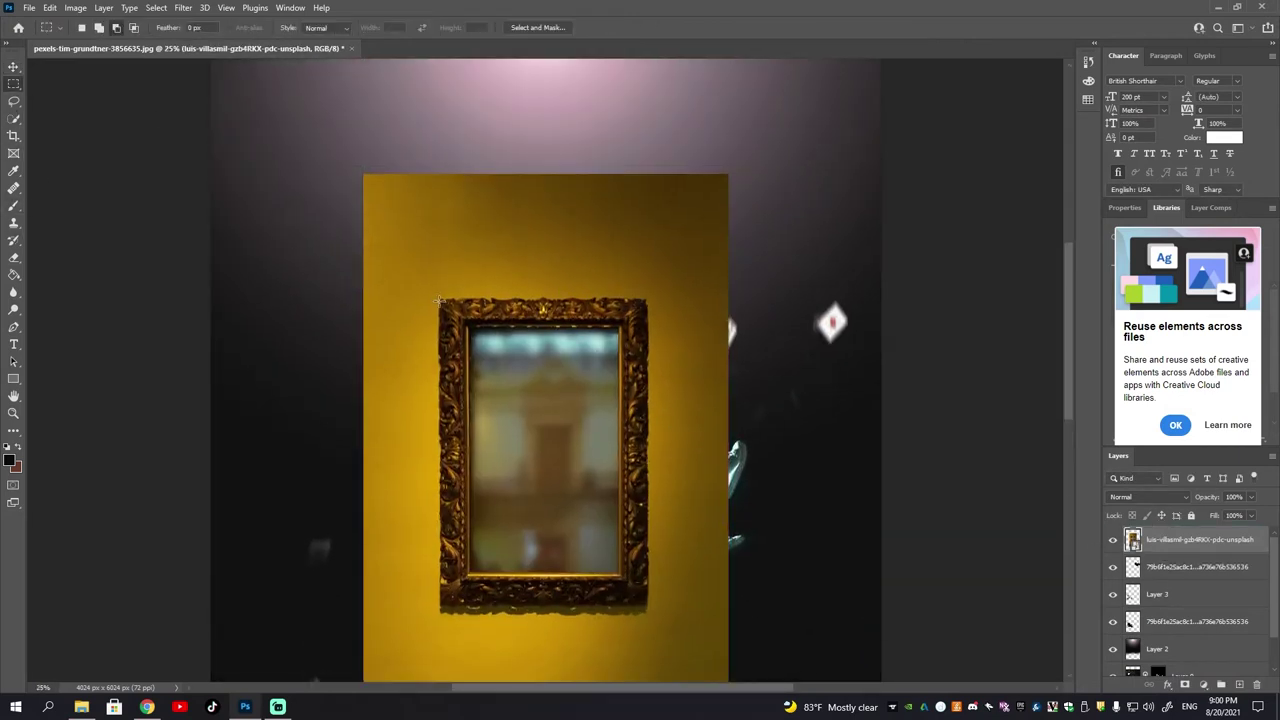
drag(432, 284, 655, 608)
right_click(14, 118)
click(70, 100)
drag(432, 284, 637, 617)
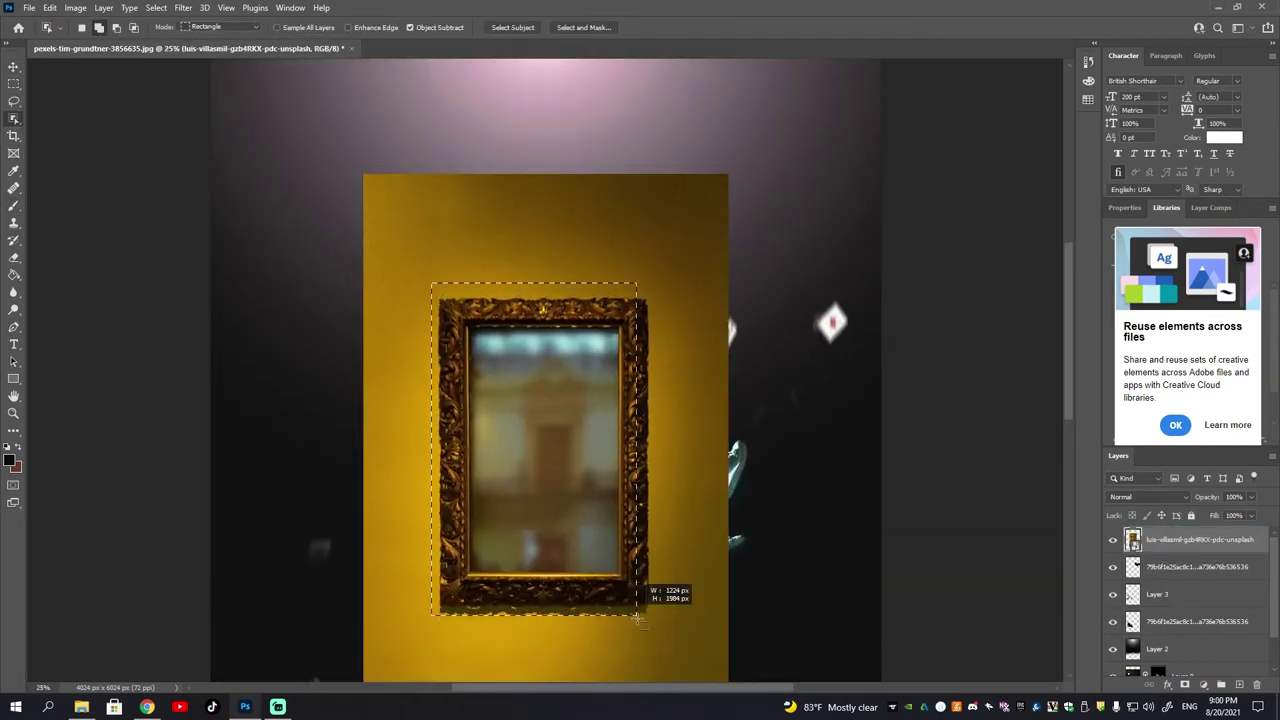
key(l)
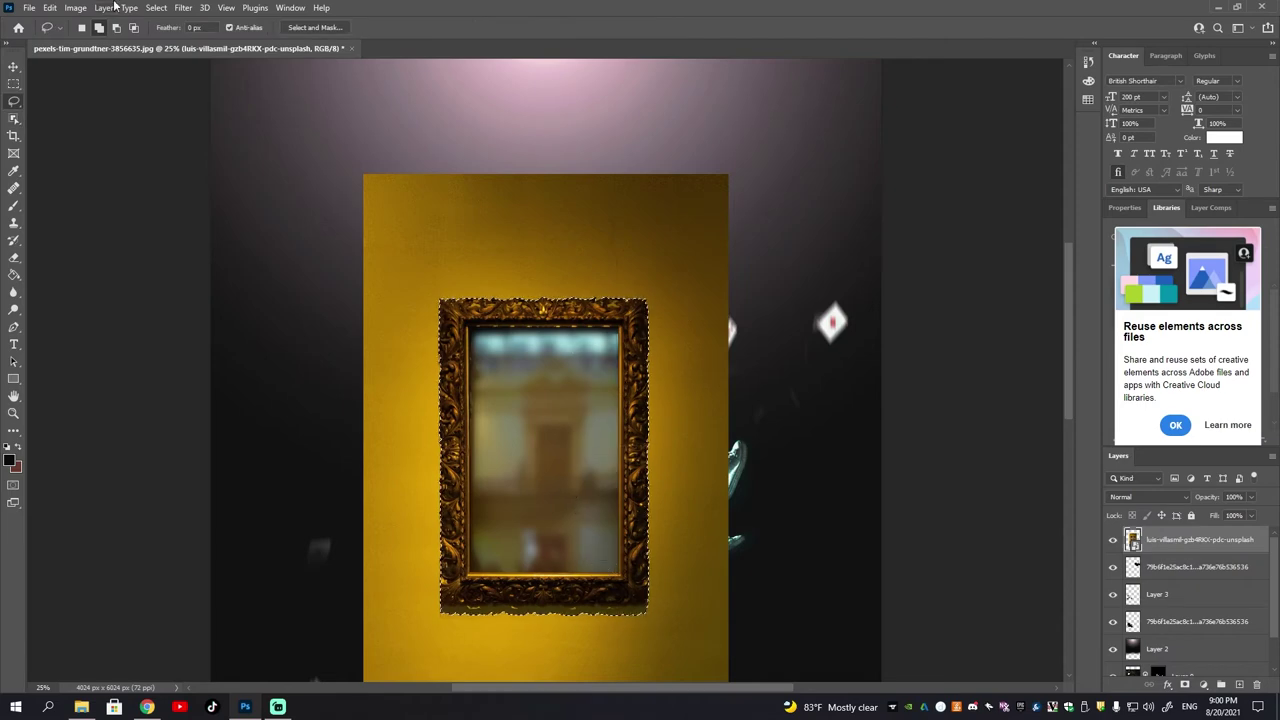
click(1183, 686)
- Paint out the yellow fringe below the frame on the mask
key(ctrl+plus)
key(ctrl+plus)
key(ctrl+plus)
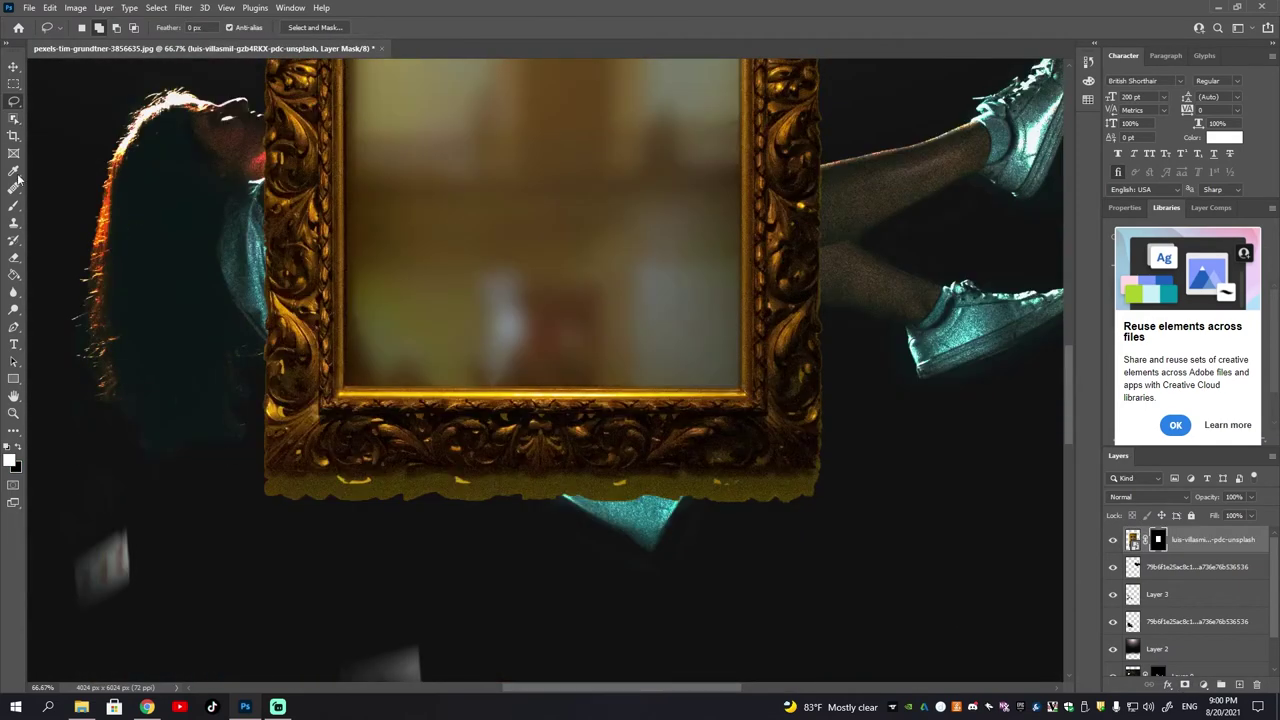
key(b)
drag(275, 495, 810, 490)
key(ctrl+minus)
key(ctrl+minus)
key(ctrl+minus)
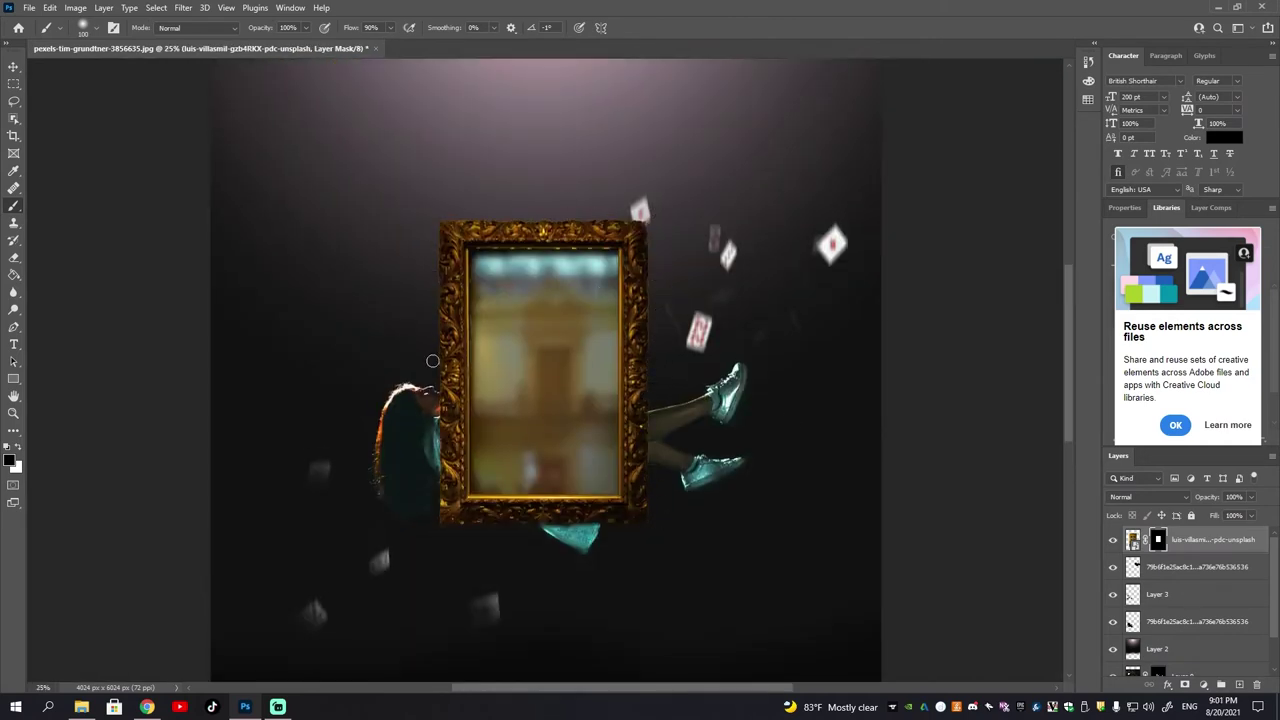
- Mask out the picture area inside the frame so its centre is see-through
click(13, 83)
drag(468, 248, 622, 495)
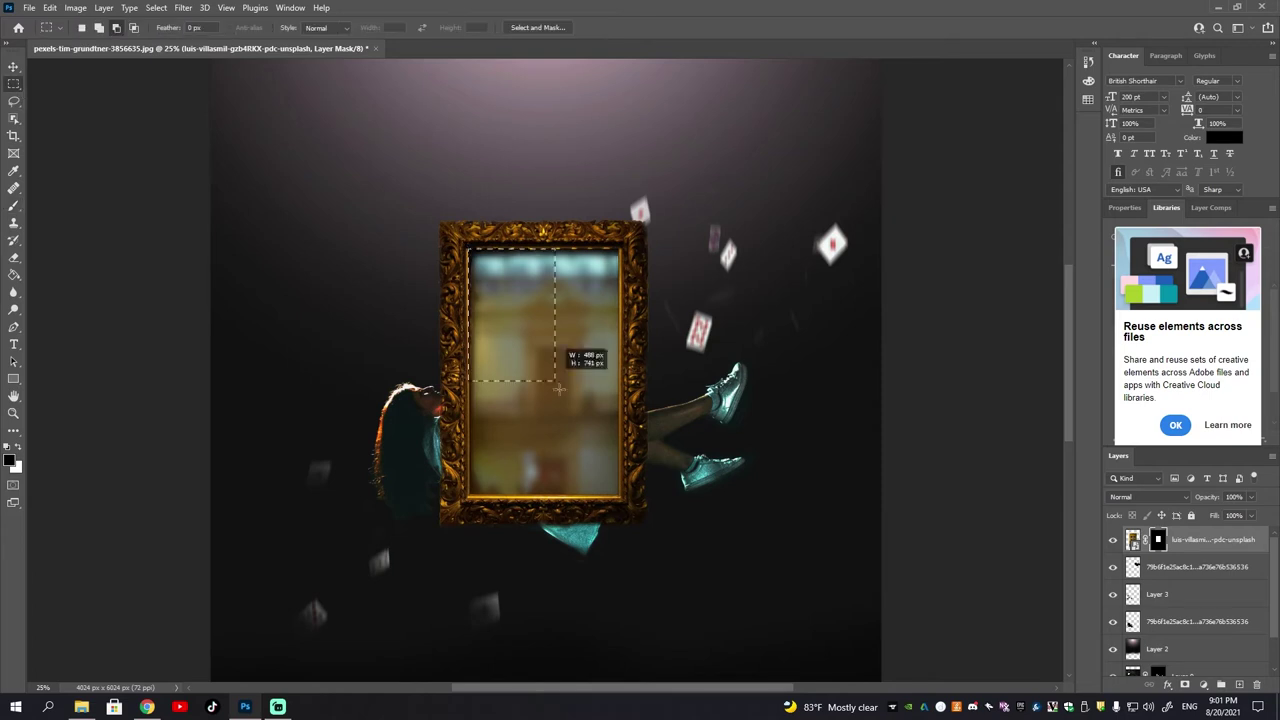
key(b)
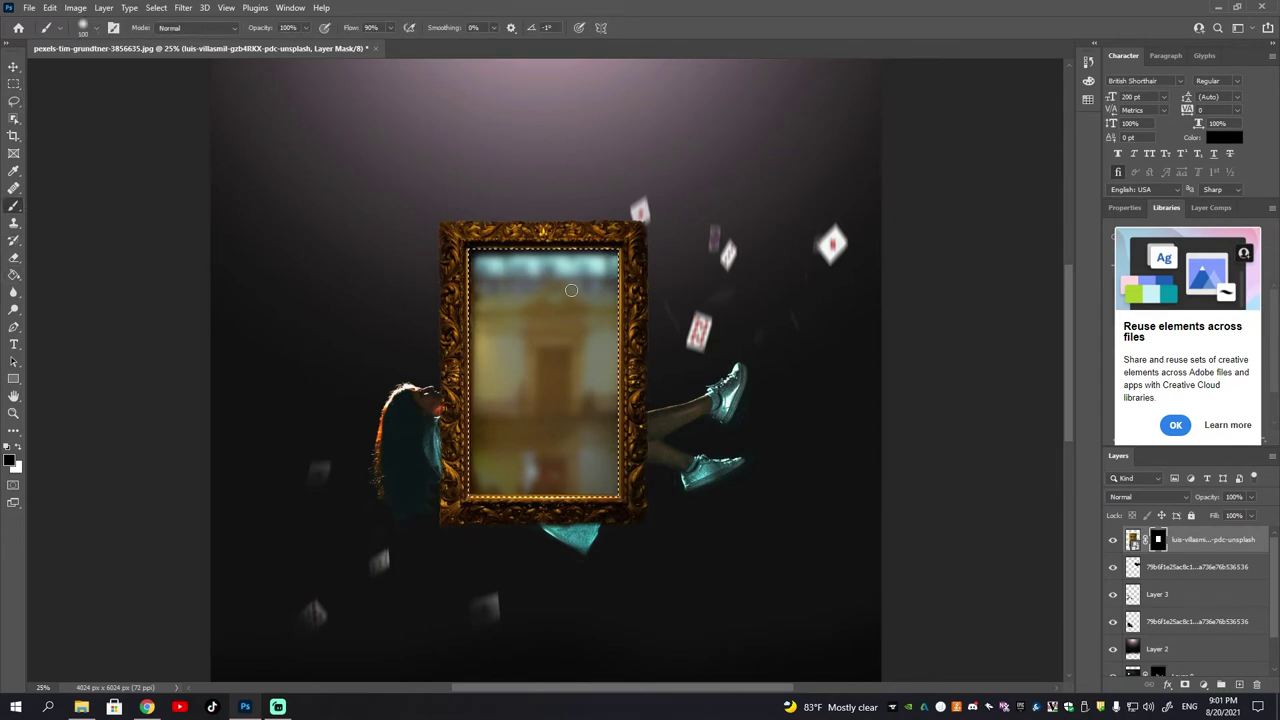
mouse_move(580, 270)
mouse_down()
mouse_move(543, 371)
mouse_move(635, 170)
mouse_up()
key(ctrl+d)
- Darken the frame image with a Curves adjustment
click(75, 7)
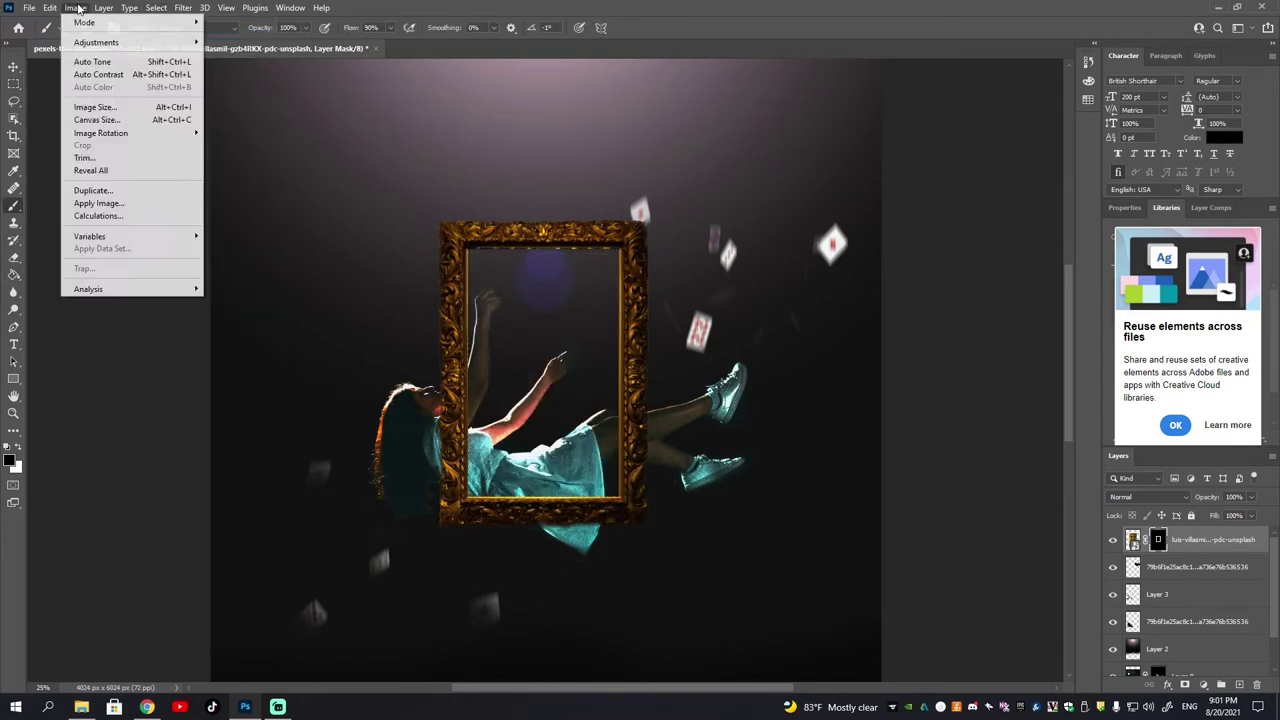
key(Escape)
key(ctrl+minus)
click(75, 7)
mouse_move(96, 42)
click(243, 67)
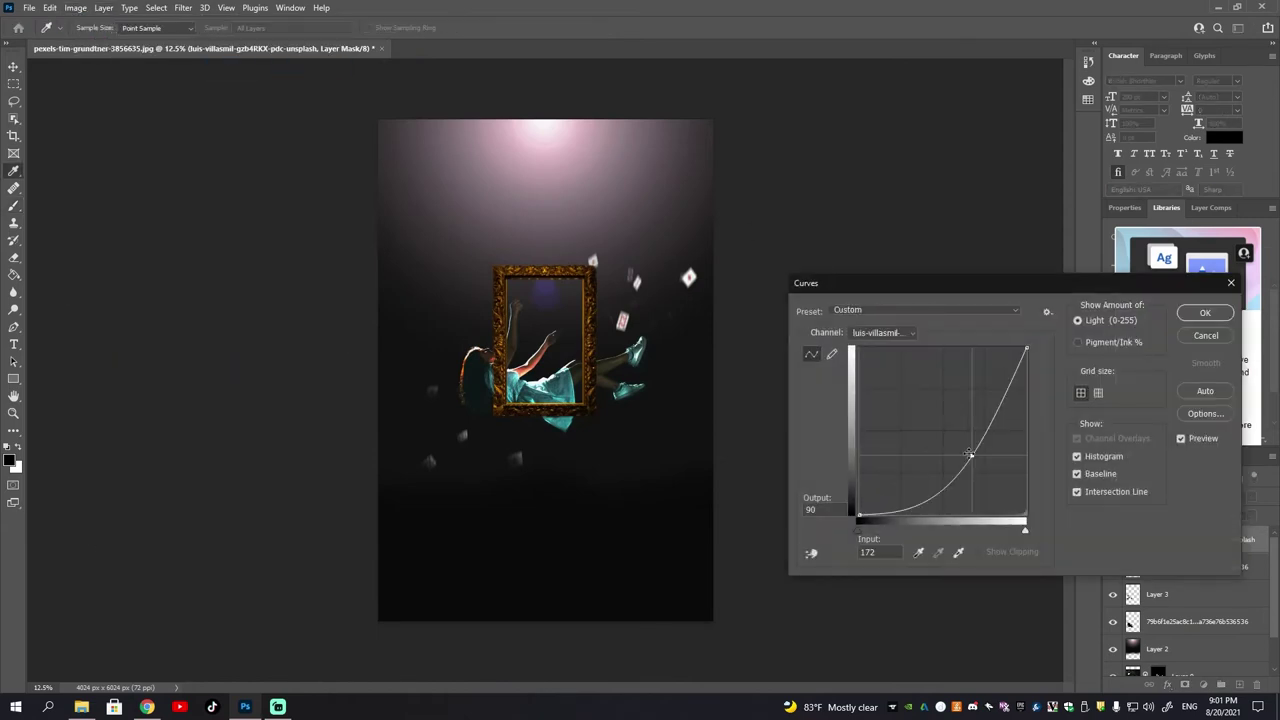
key(Escape)
click(75, 7)
click(228, 67)
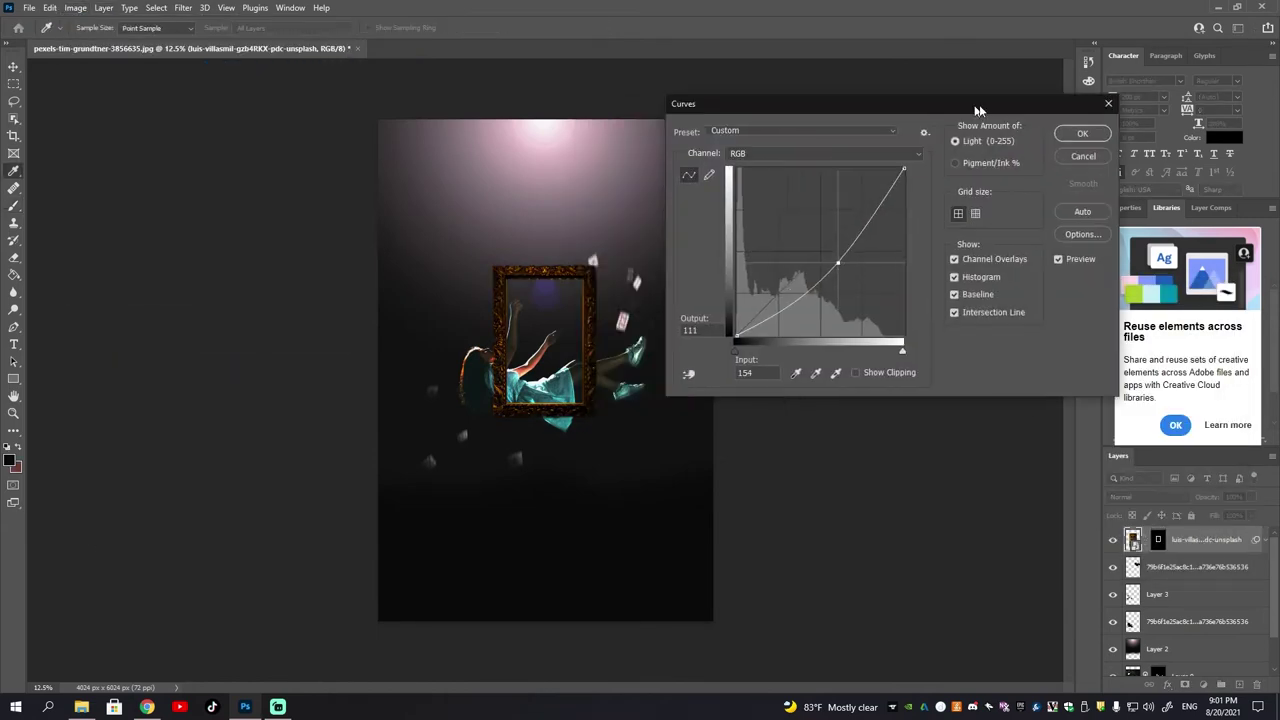
drag(640, 128, 763, 119)
click(1103, 163)
click(75, 7)
- Deepen the frame's shadows with Levels and move it down-right below the girl
click(228, 55)
drag(863, 270, 869, 270)
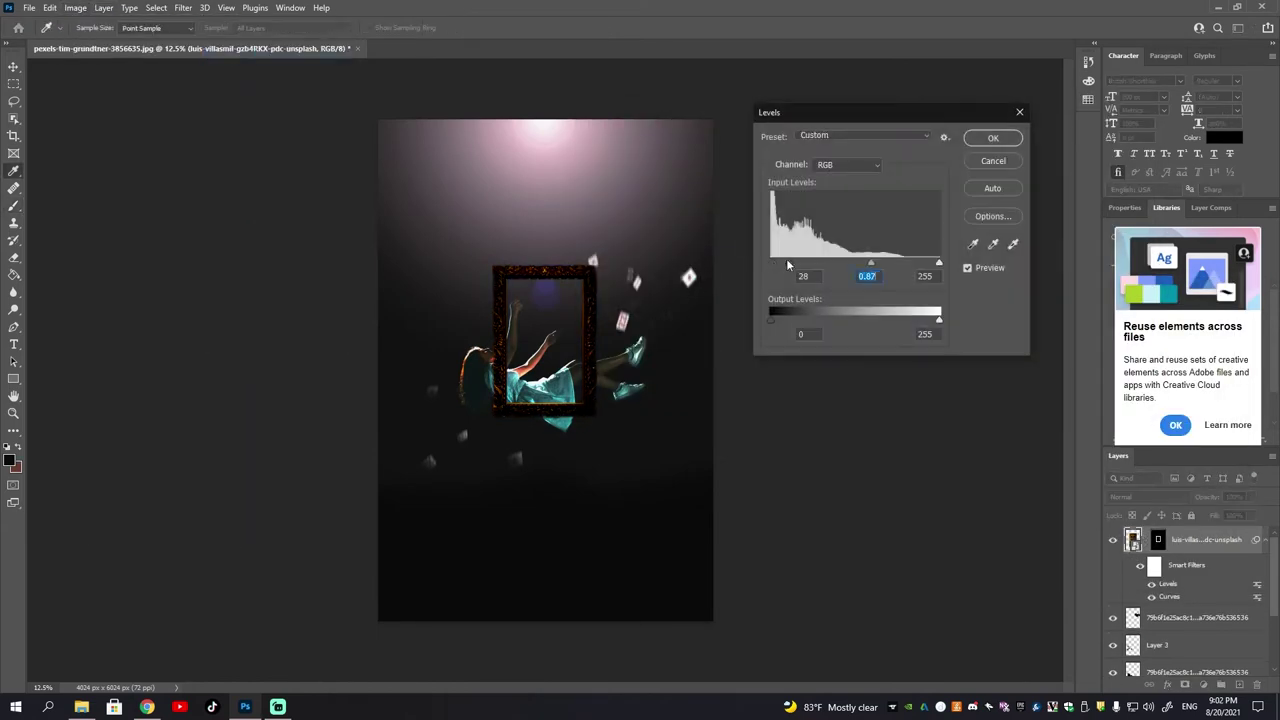
click(985, 143)
key(v)
drag(600, 353, 694, 500)
click(49, 7)
- Shrink the frame to about 73% and tilt it at an angle
click(86, 286)
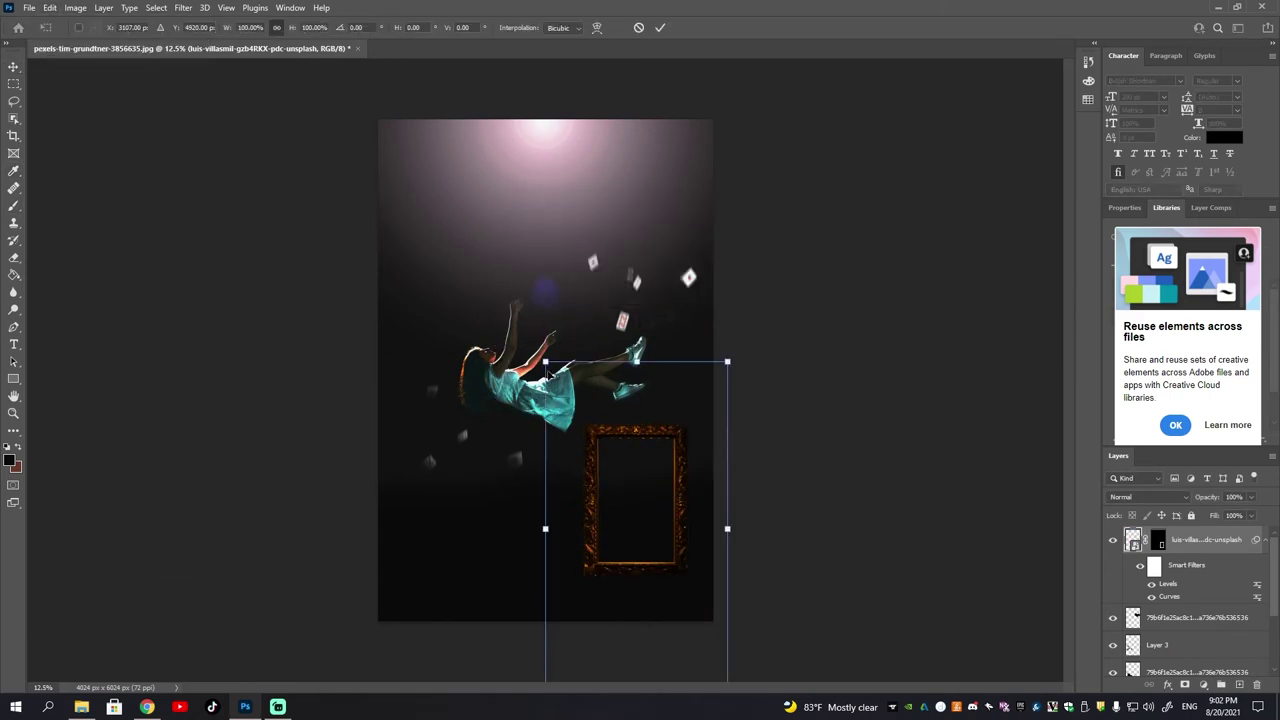
drag(543, 363, 577, 407)
drag(722, 662, 748, 610)
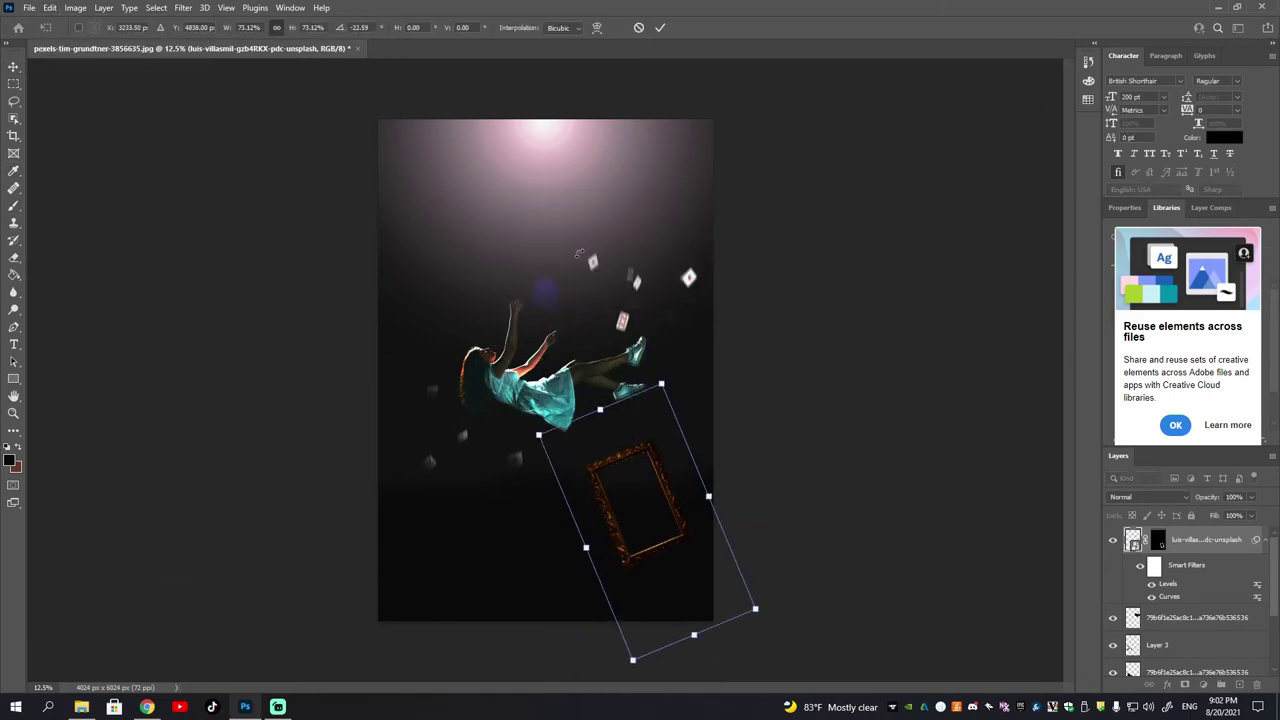
key(Return)
- Apply a Motion Blur filter to the frame
click(183, 7)
click(380, 270)
click(1043, 150)
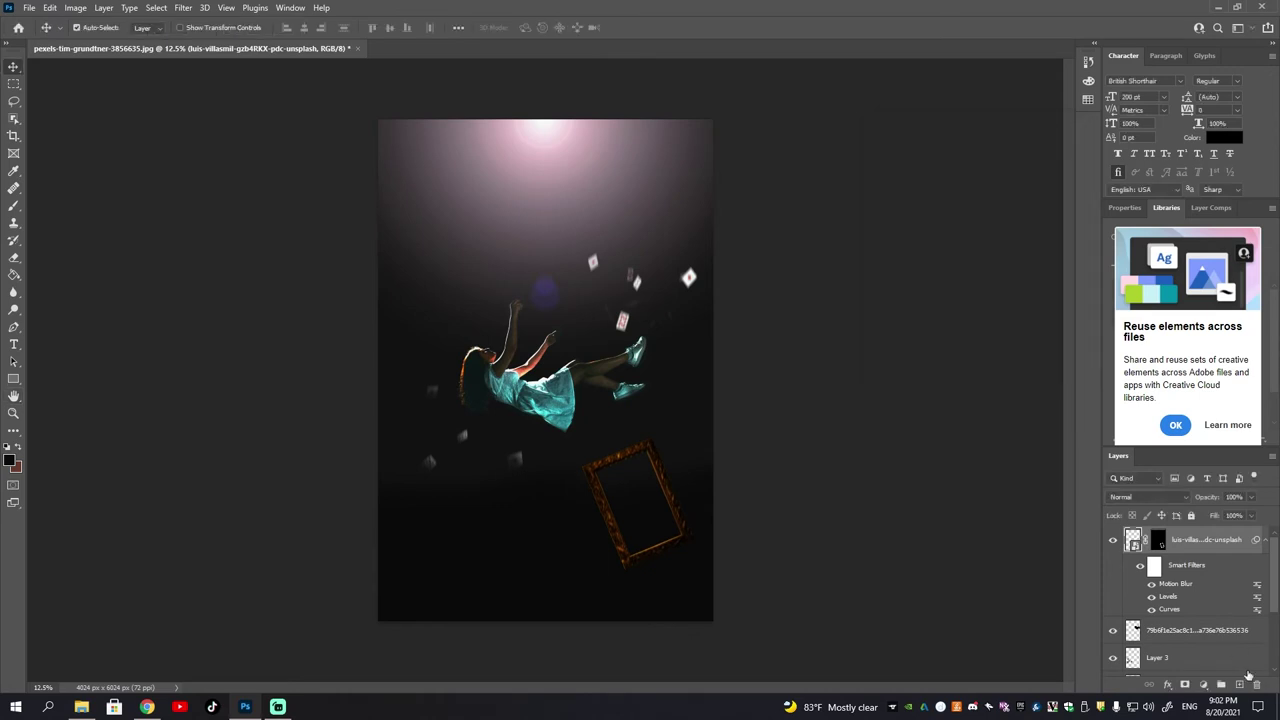
- Add an empty shadow layer and try out blend modes for it
key(ctrl+shift+alt+n)
key(b)
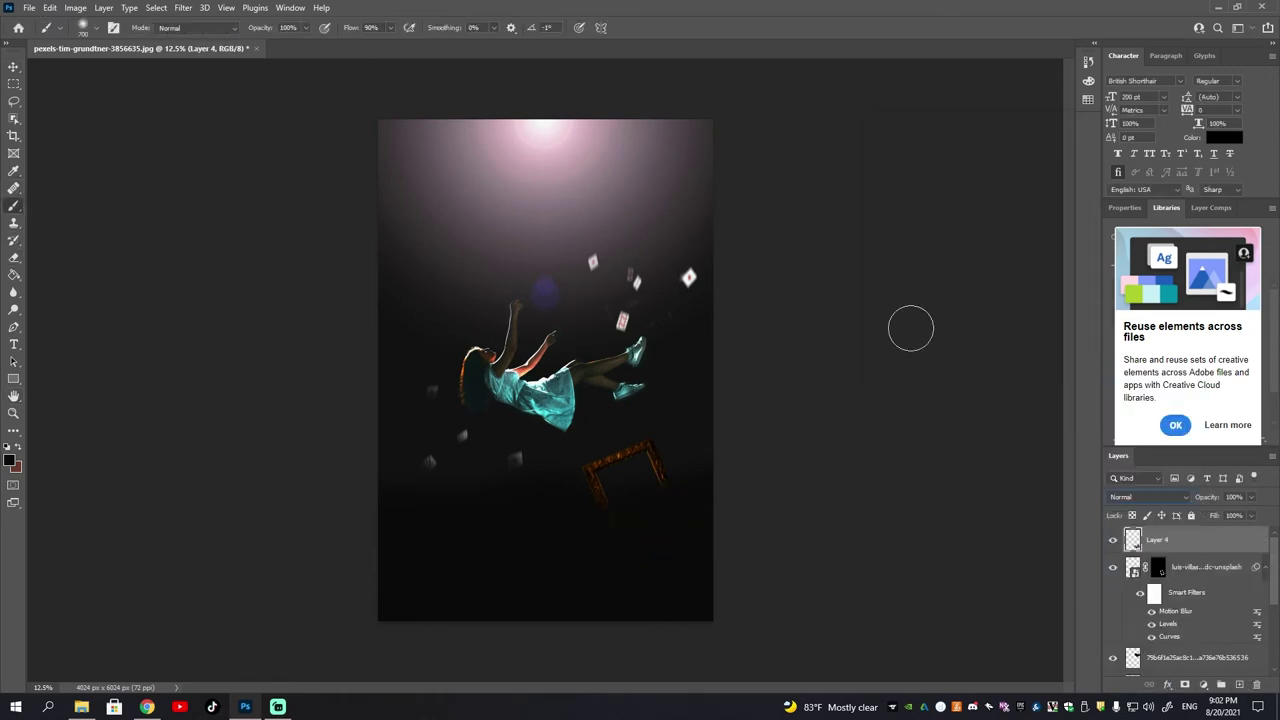
key(Down)
key(Down)
key(Down)
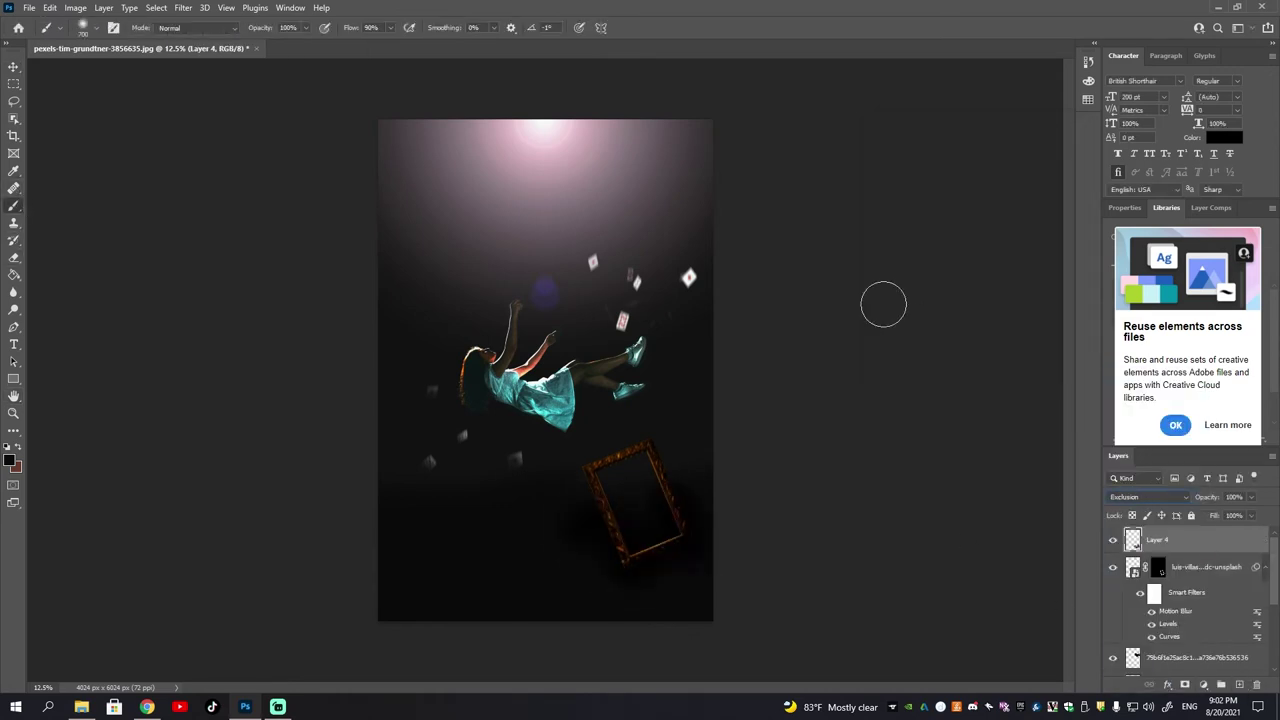
key(Up)
key(Up)
key(Up)
key(v)
- Set the clock layer to Luminosity below Layer 0, faded to about 16% opacity
click(658, 486)
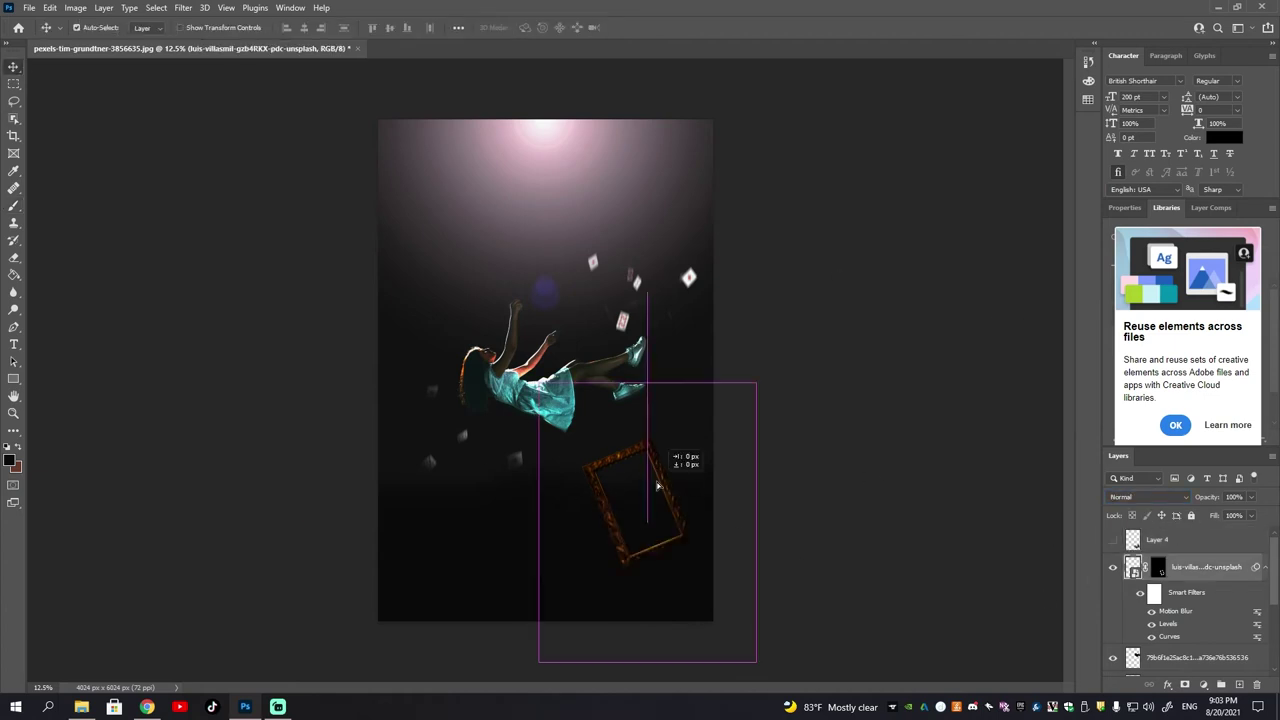
click(75, 7)
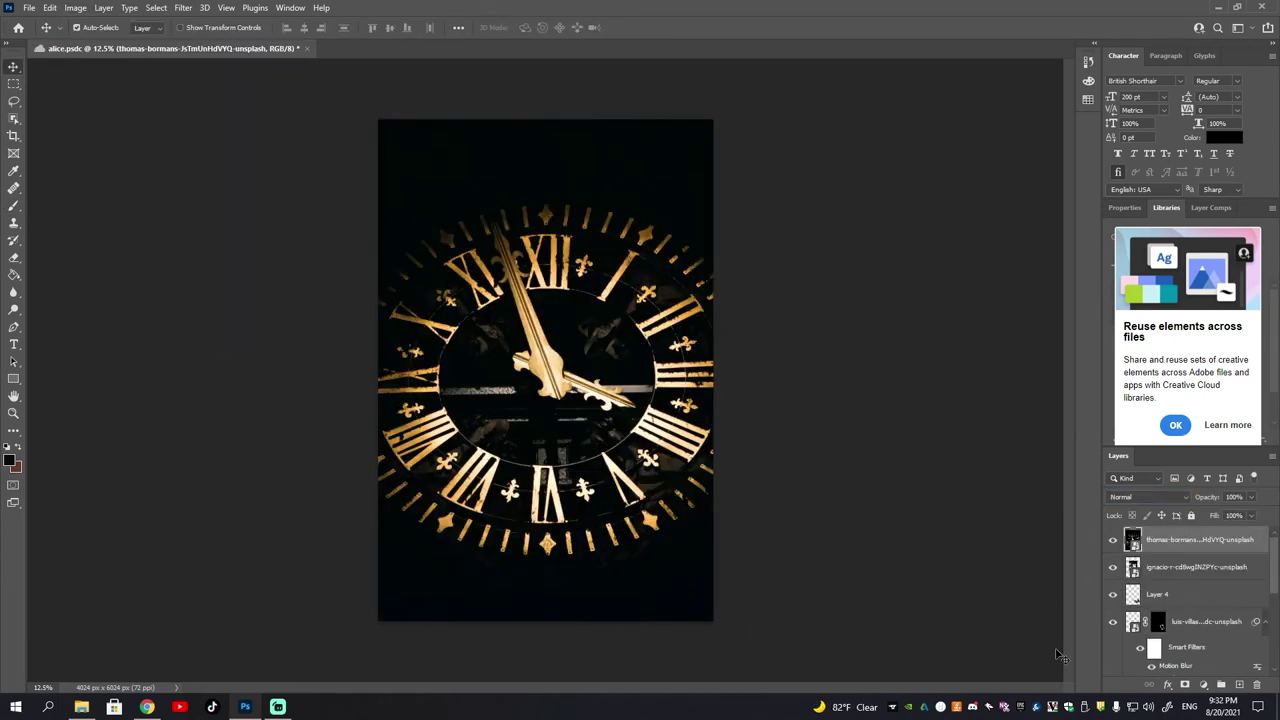
click(1140, 662)
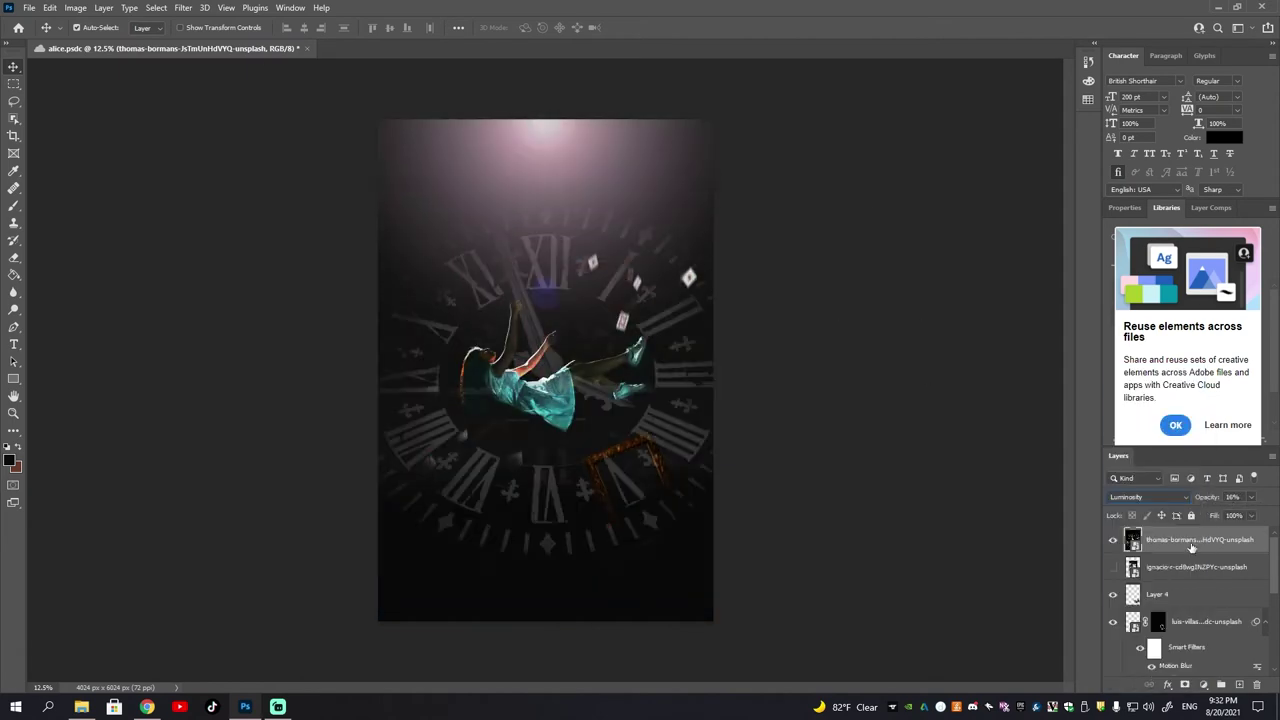
scroll(1147, 580, down, 3)
scroll(1147, 580, down, 2)
drag(1180, 528, 1180, 620)
click(1250, 497)
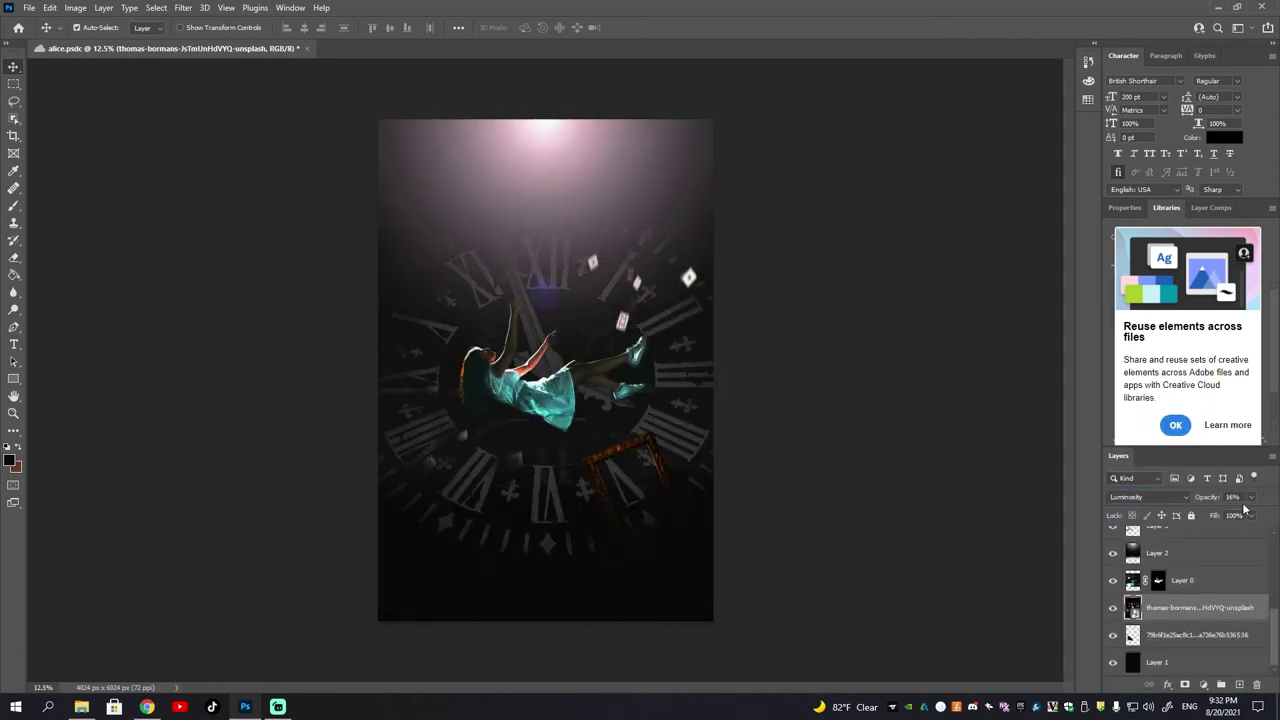
drag(1221, 517, 1214, 518)
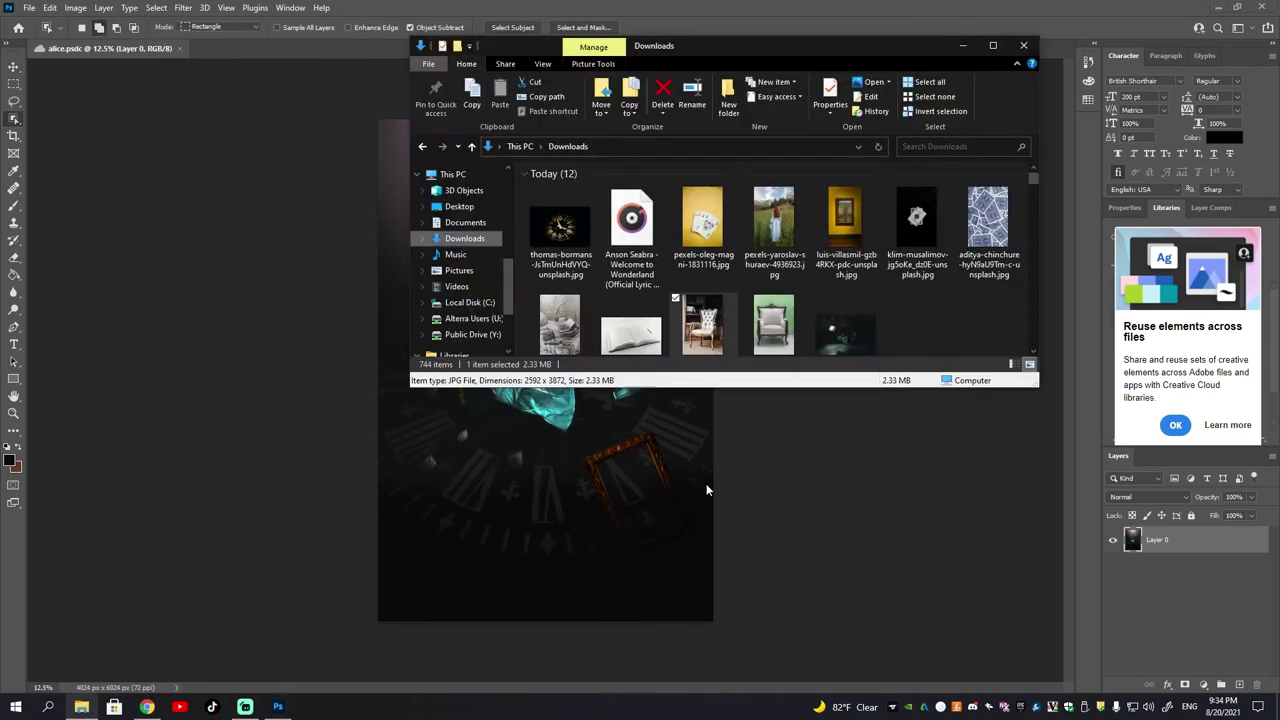
- Select the chair, add a layer mask, and hide the background between its legs
drag(645, 515, 645, 515)
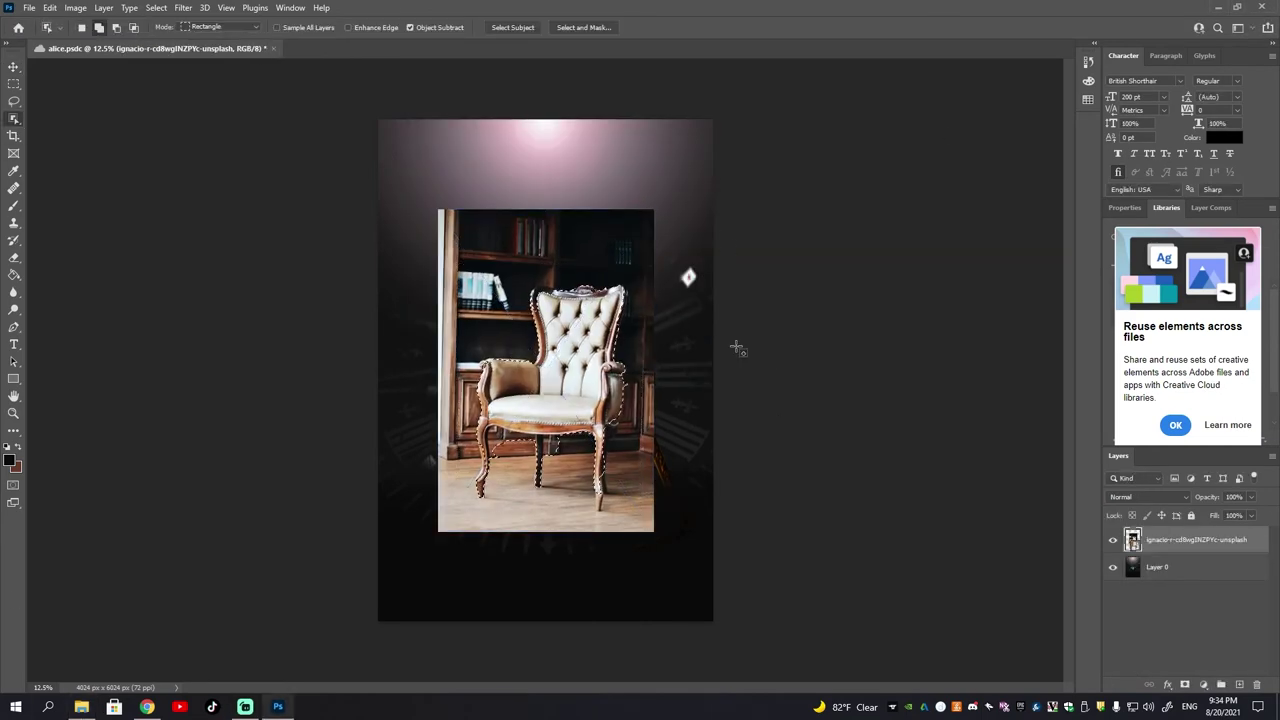
click(1183, 685)
scroll(667, 357, up, 5)
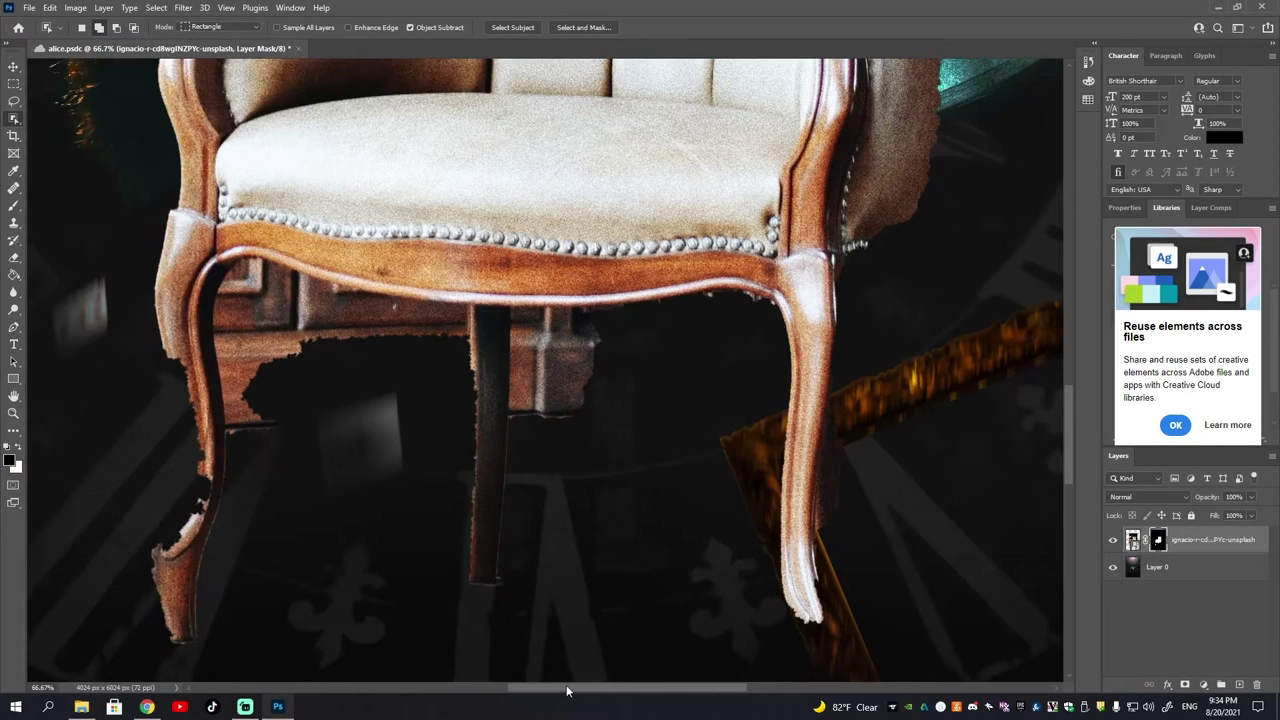
key(b)
mouse_move(619, 362)
mouse_down()
mouse_move(680, 303)
mouse_move(629, 349)
mouse_move(663, 286)
mouse_move(830, 360)
mouse_up()
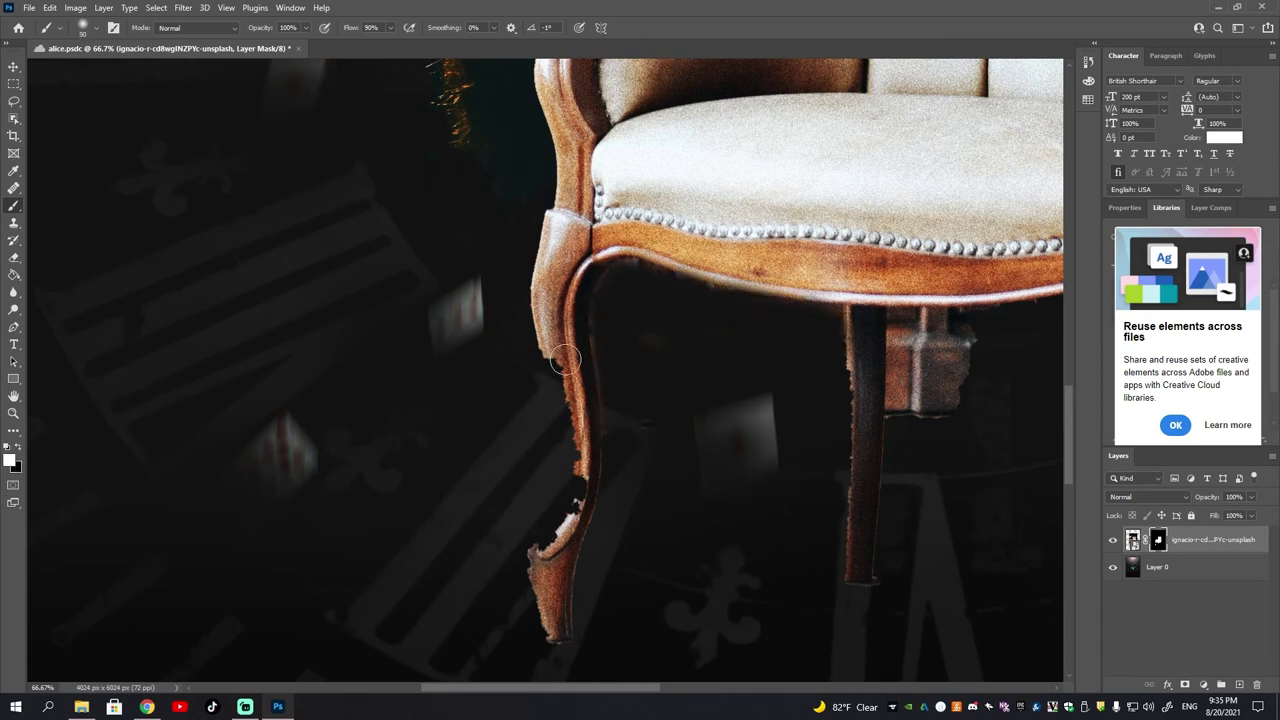
- Paint white on the mask to restore the chipped lower edges of the chair legs
drag(572, 462, 535, 600)
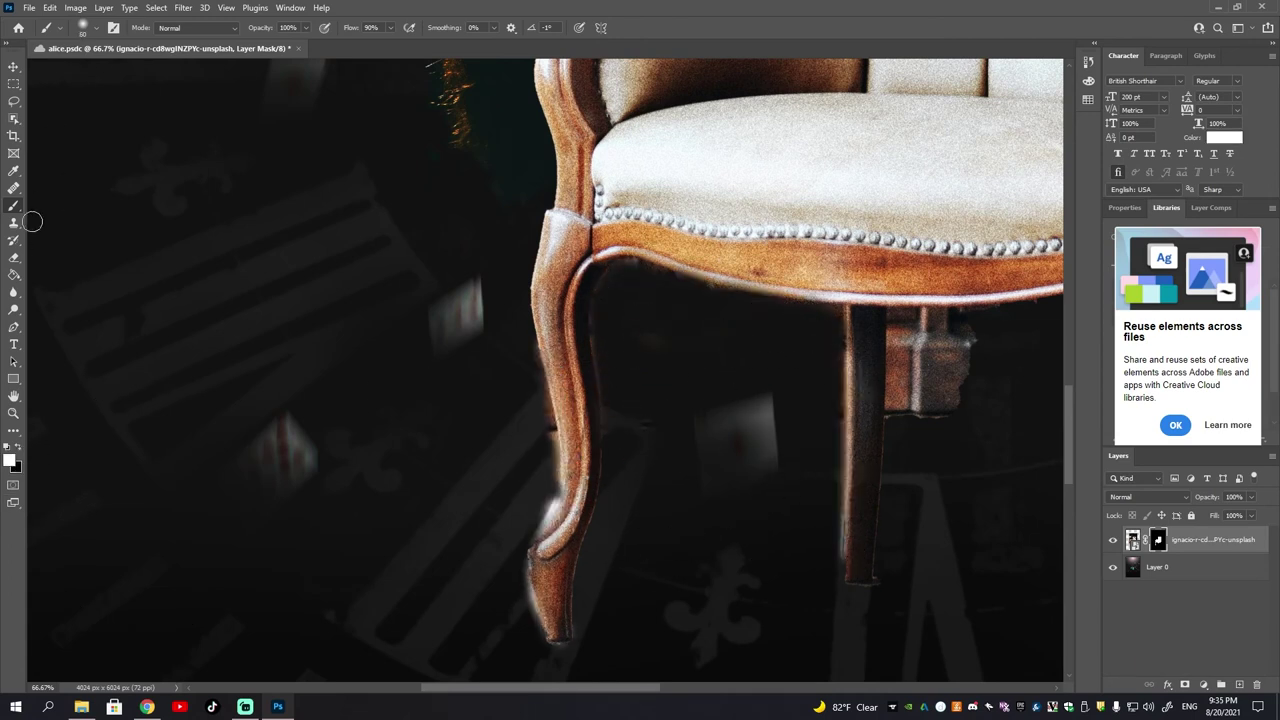
scroll(916, 320, up, 3)
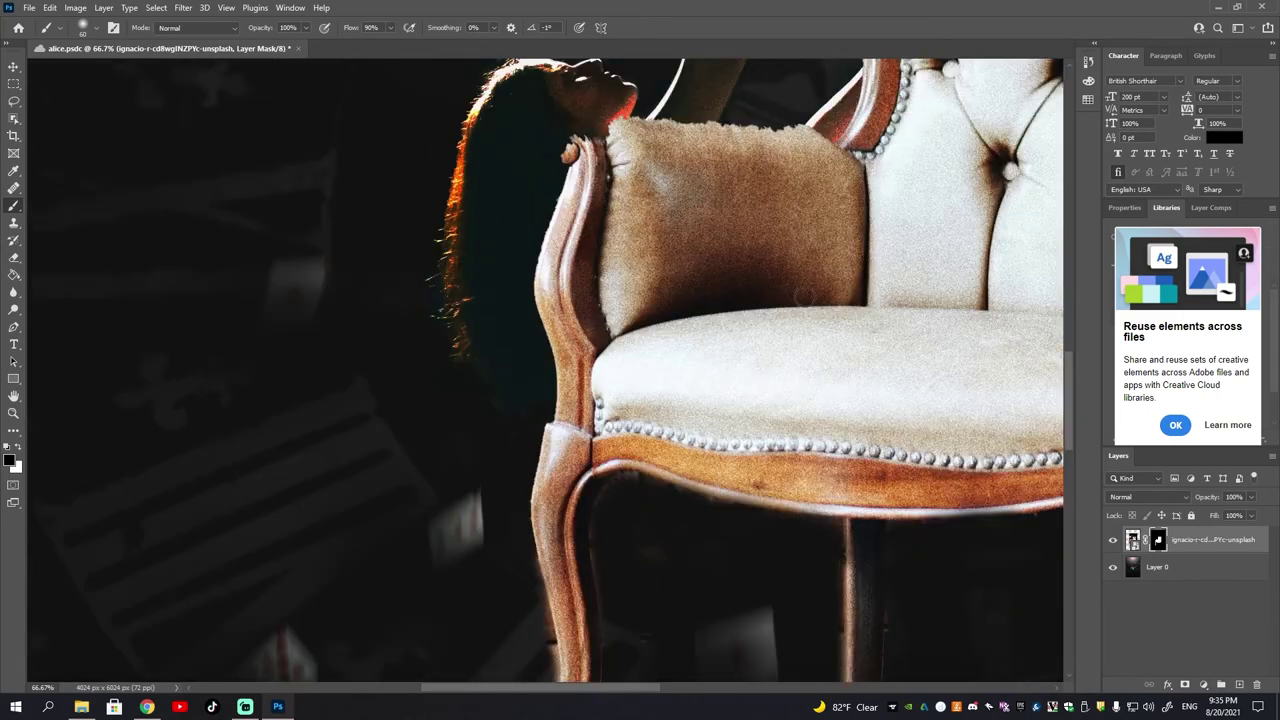
scroll(400, 380, up, 3)
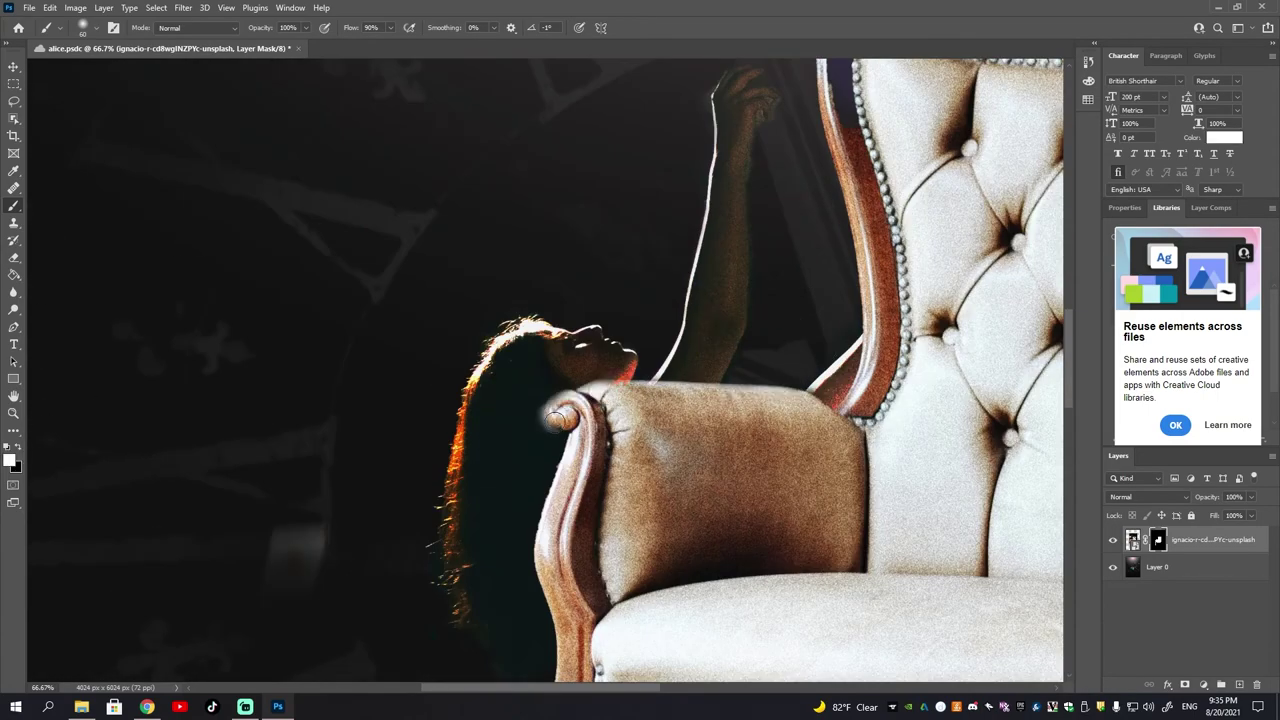
scroll(560, 418, right, 5)
scroll(609, 495, down, 3)
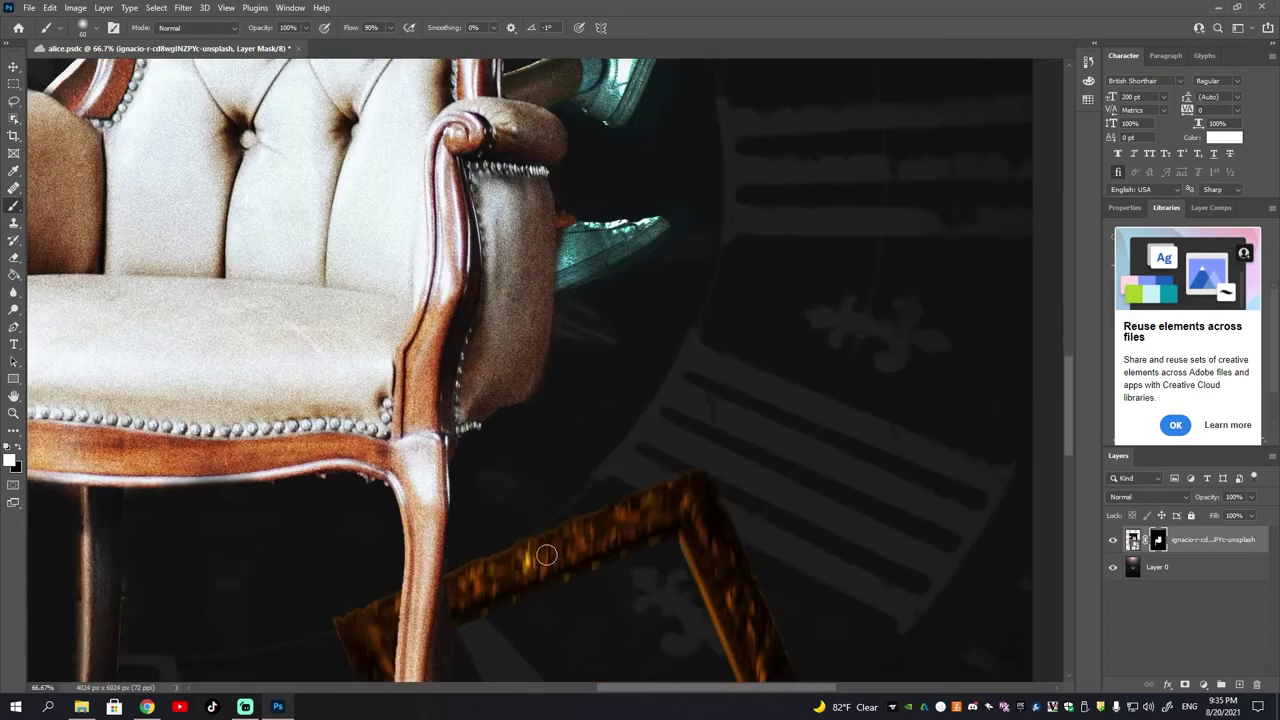
scroll(500, 560, down, 2)
scroll(408, 622, down, 1)
scroll(422, 657, down, 1)
drag(415, 578, 412, 600)
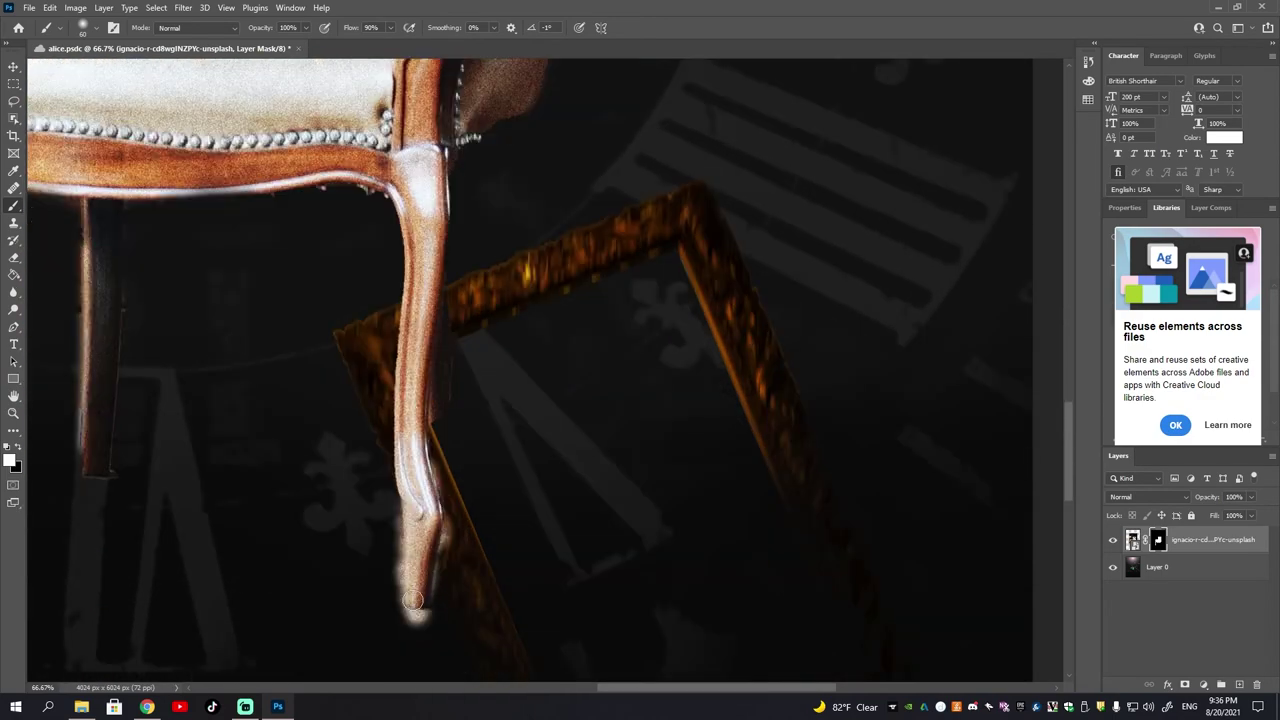
scroll(449, 578, up, 2)
scroll(543, 277, up, 1)
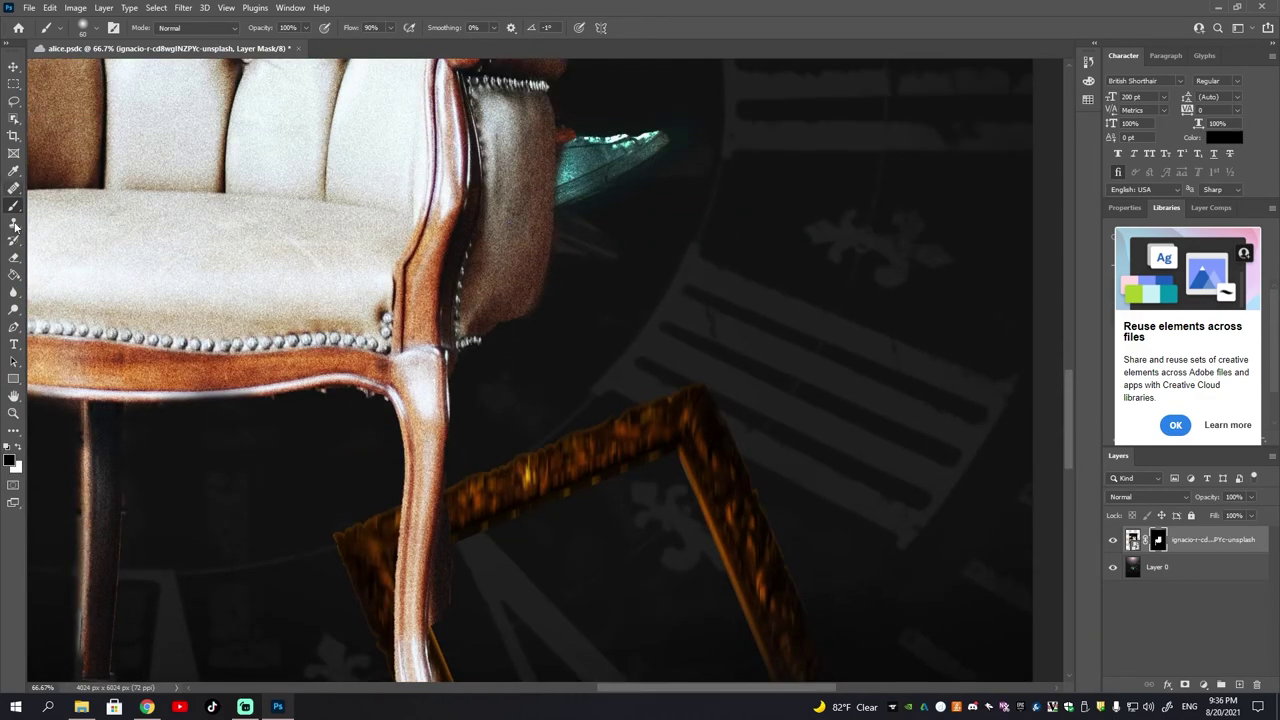
- Zoom out, rotate the chair layer about -39 degrees and flip it
key(ctrl+0)
click(49, 7)
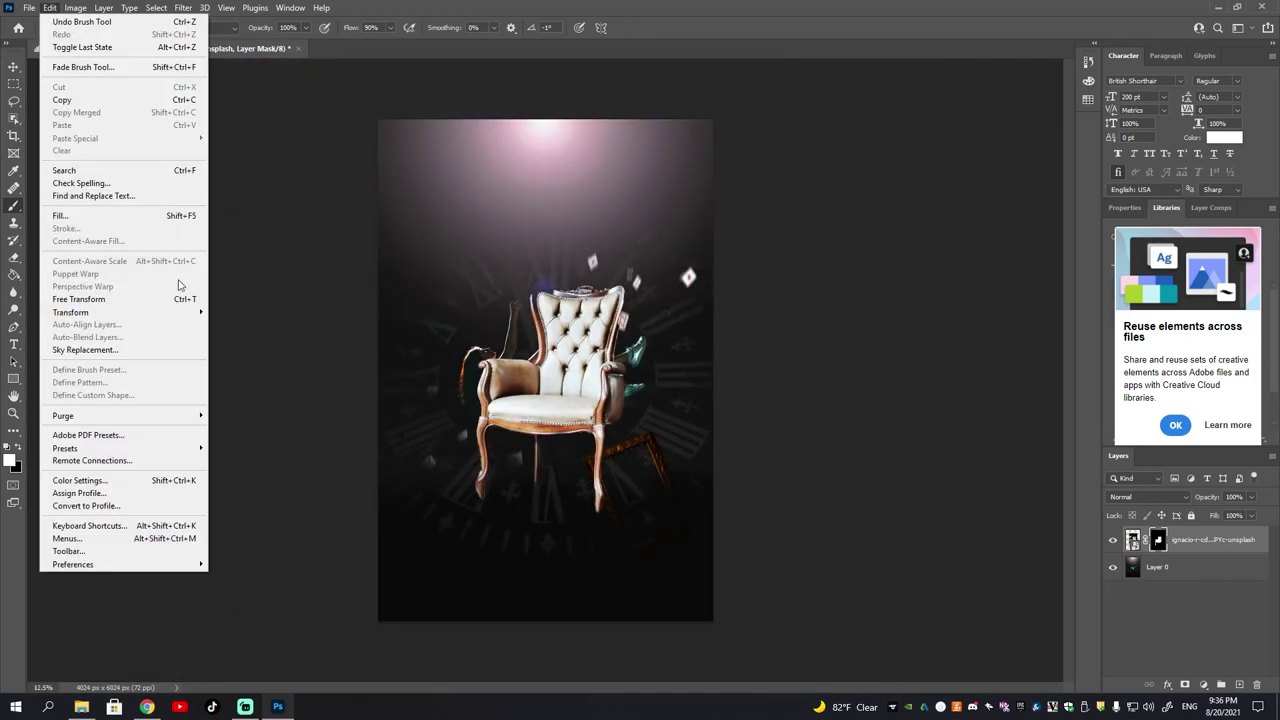
click(80, 299)
drag(479, 275, 392, 383)
click(49, 8)
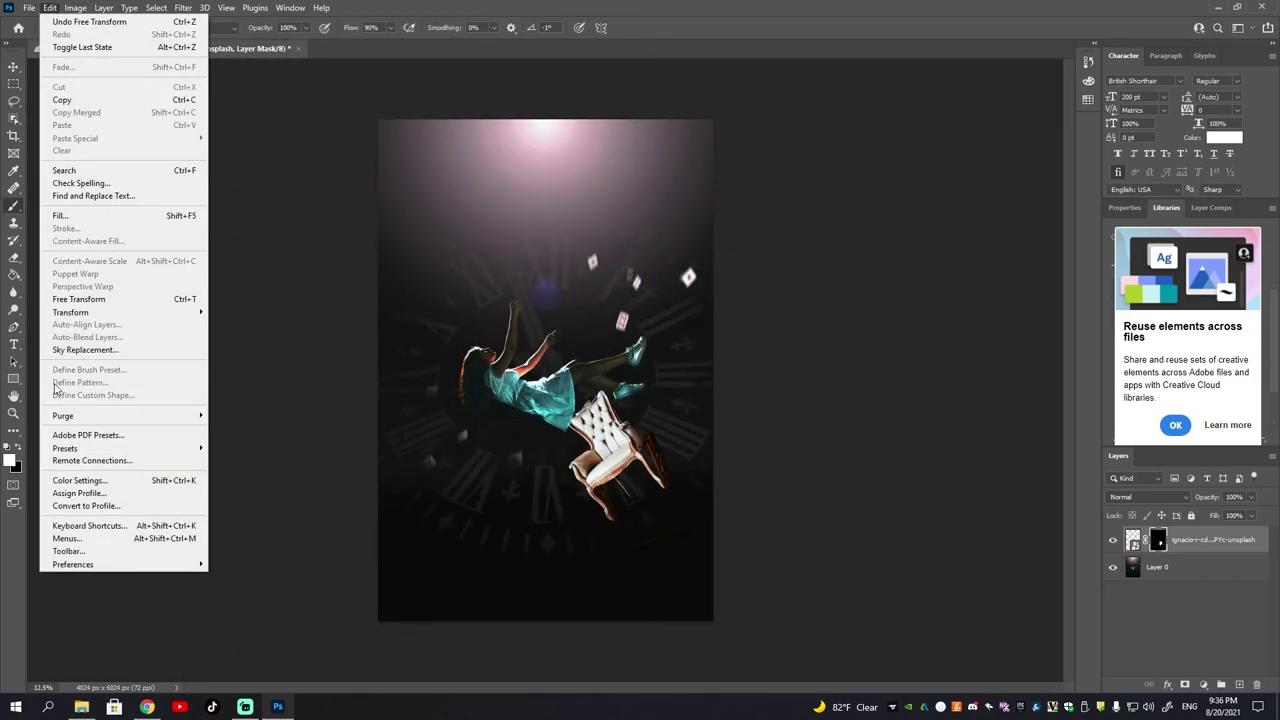
click(240, 524)
- Rotate the chair to about -62 degrees and move it up toward the top-left
click(75, 8)
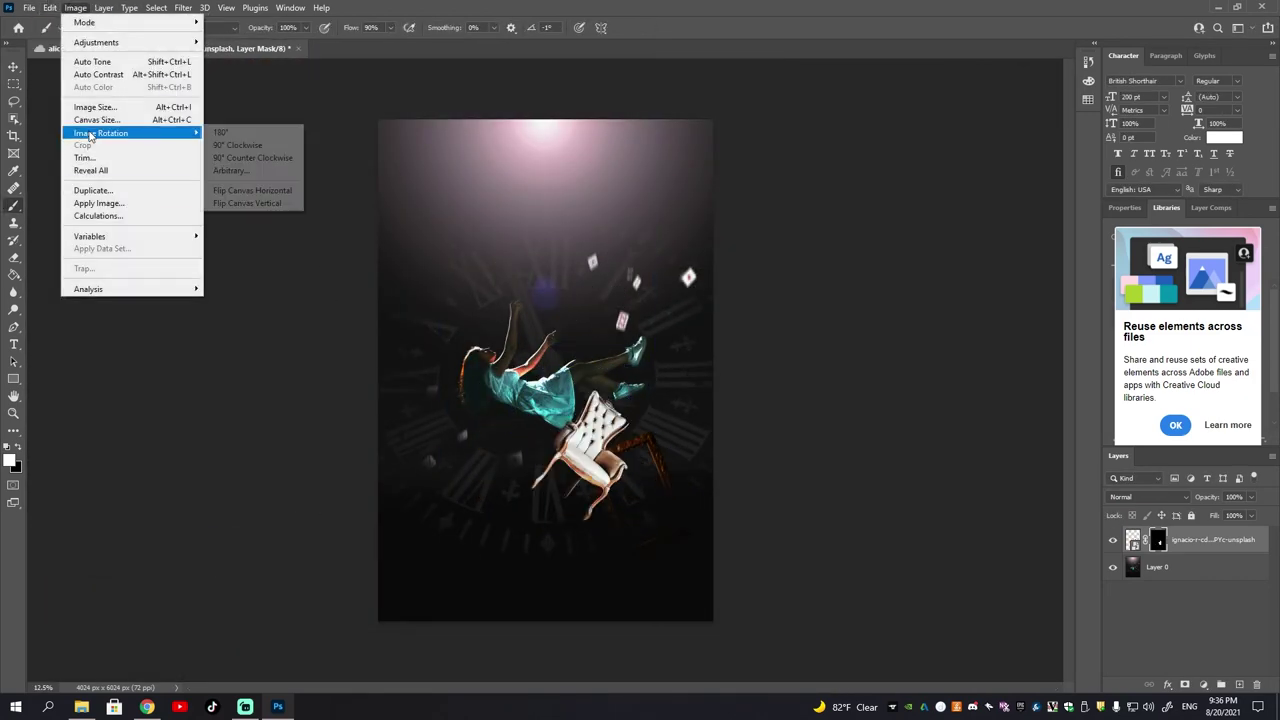
key(ctrl+t)
drag(430, 270, 355, 511)
drag(620, 470, 455, 255)
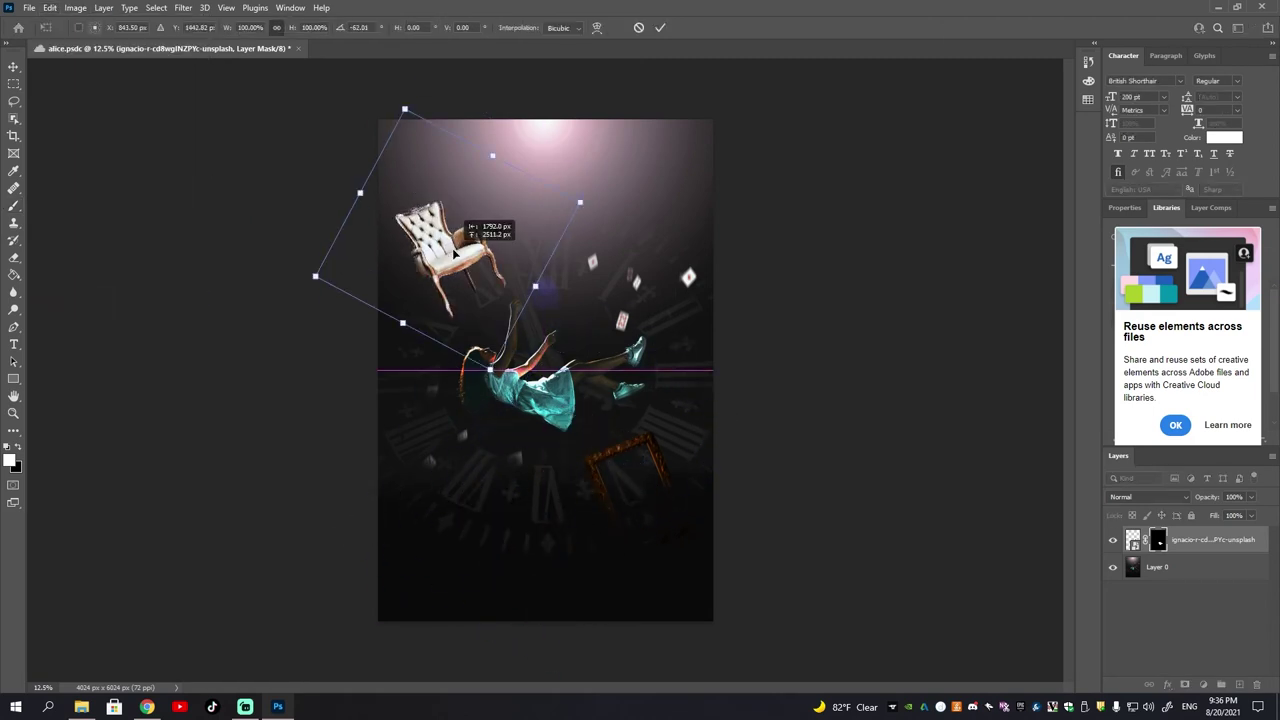
key(Return)
- Add Layer 1 with black shading over the chair legs, set to Pin Light at 60%
key(ctrl+shift+alt+n)
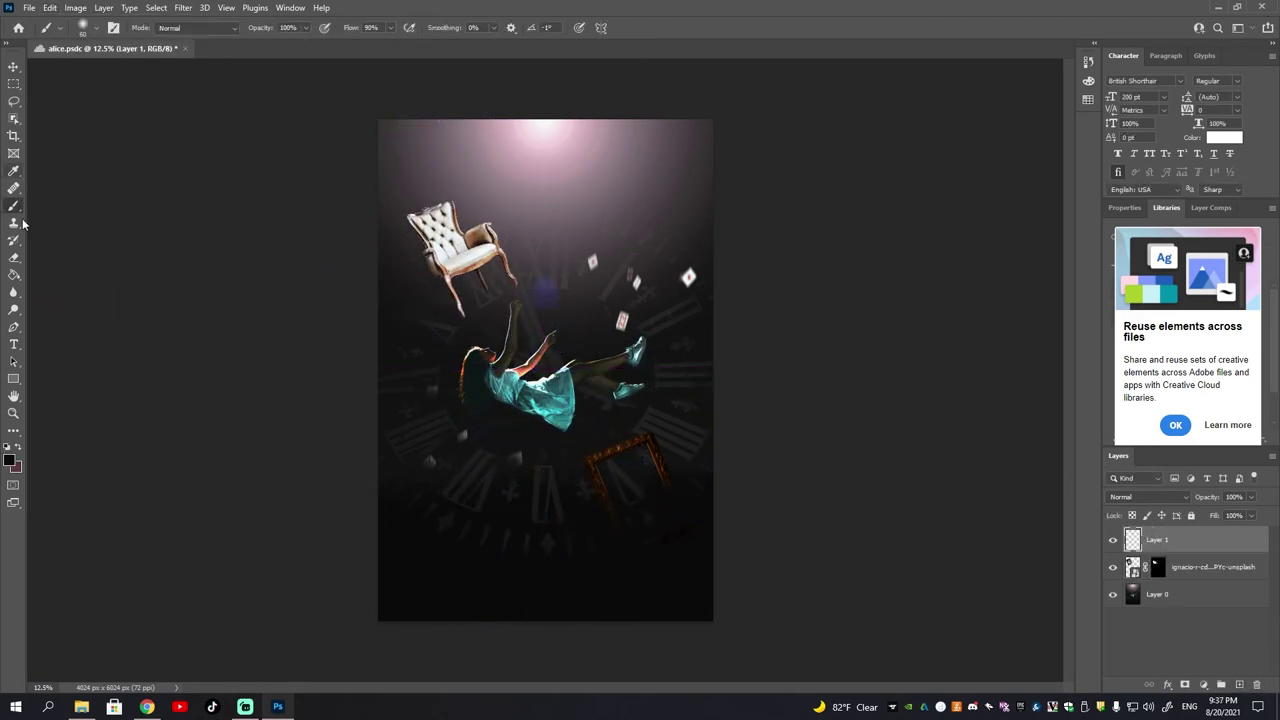
drag(455, 311, 448, 282)
key(Down)
key(Down)
key(Down)
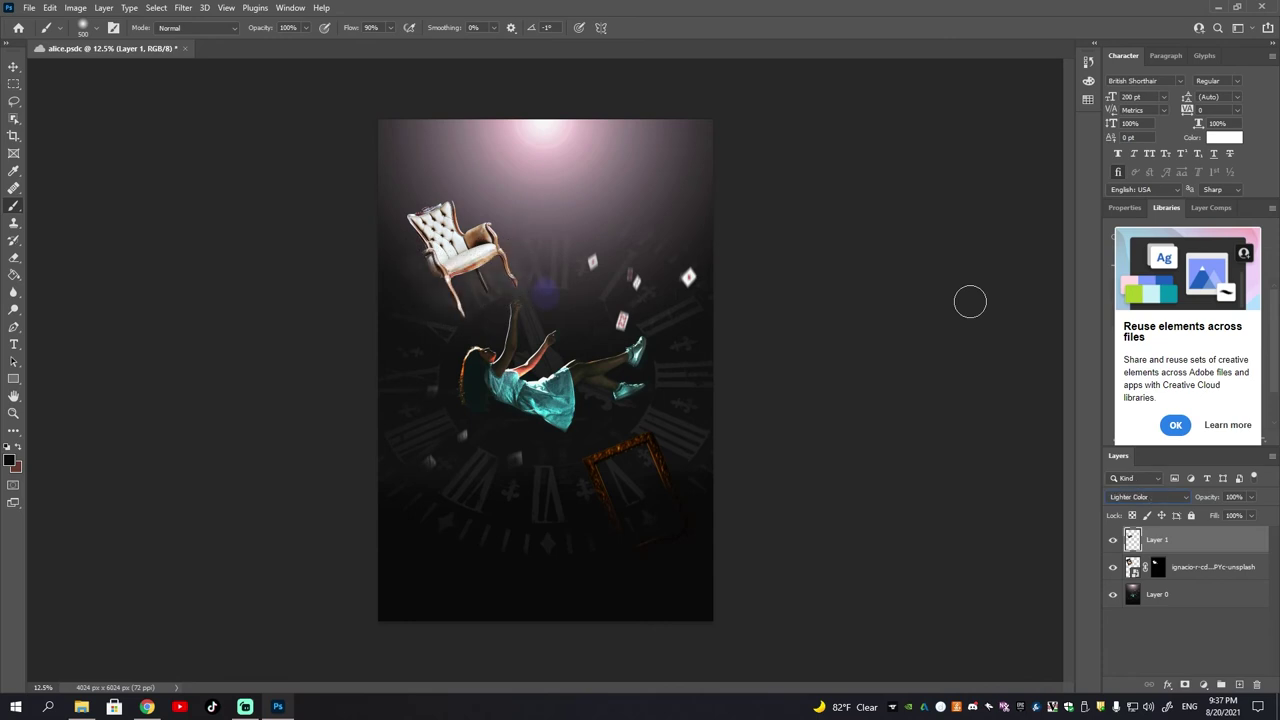
key(Down)
key(Down)
key(Down)
key(Down)
key(Down)
key(Down)
key(Down)
key(Down)
key(Down)
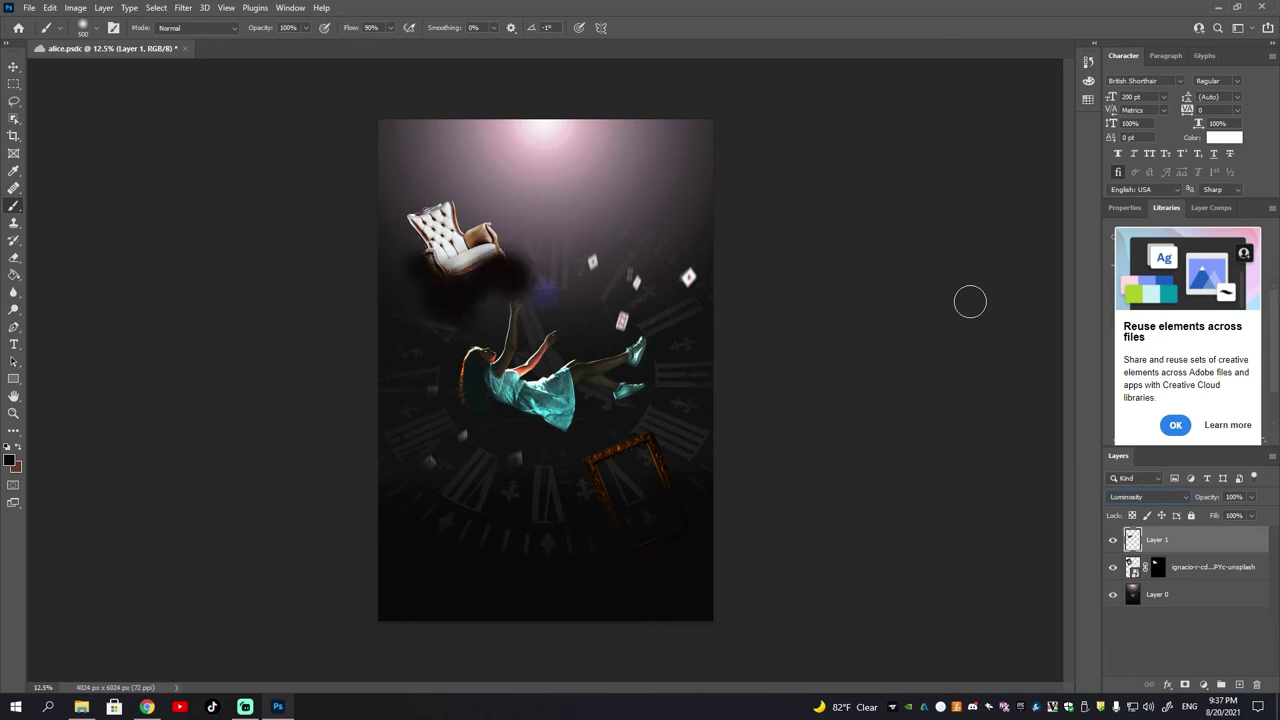
key(Up)
key(Up)
key(Up)
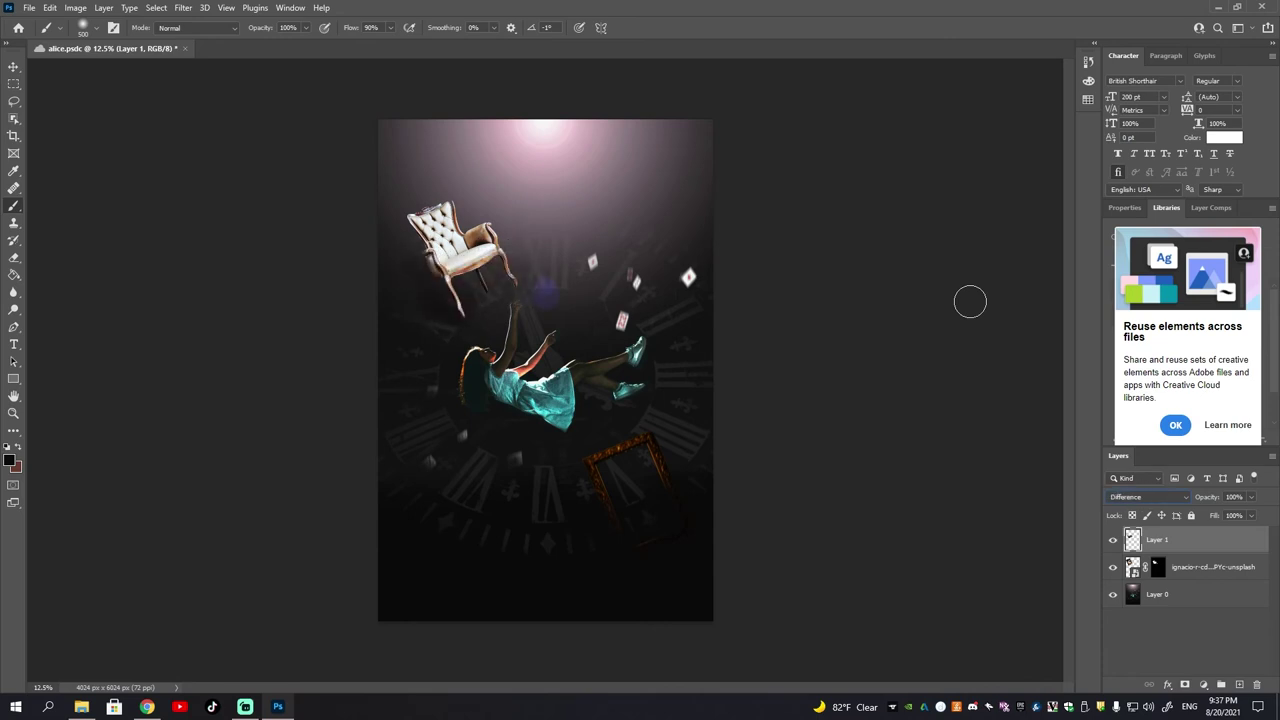
drag(1250, 497, 1228, 516)
- Adjust the chair's tones with a Curves bend and a Levels midtone shift
click(1200, 568)
click(75, 7)
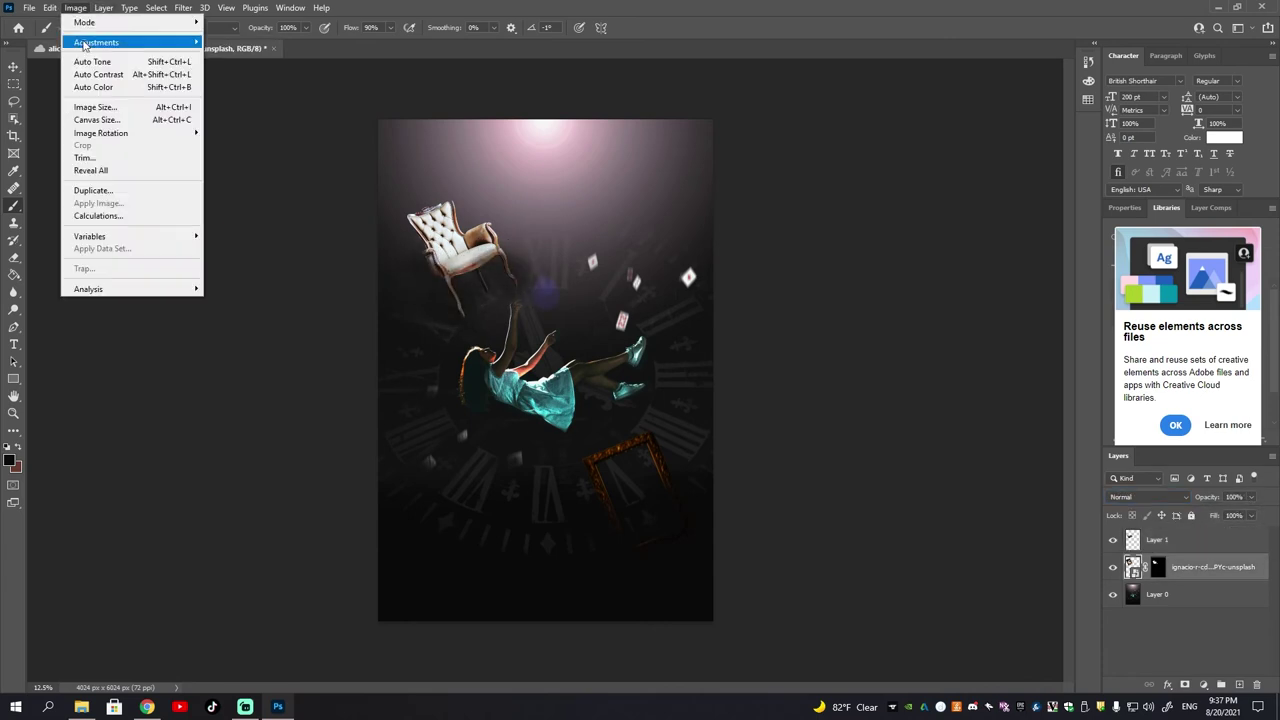
click(235, 68)
mouse_move(749, 254)
mouse_down()
mouse_move(749, 294)
mouse_move(787, 291)
mouse_up()
click(975, 158)
click(75, 7)
click(232, 55)
click(871, 164)
- Apply Motion Blur to the chair and scale it down
click(183, 7)
click(215, 26)
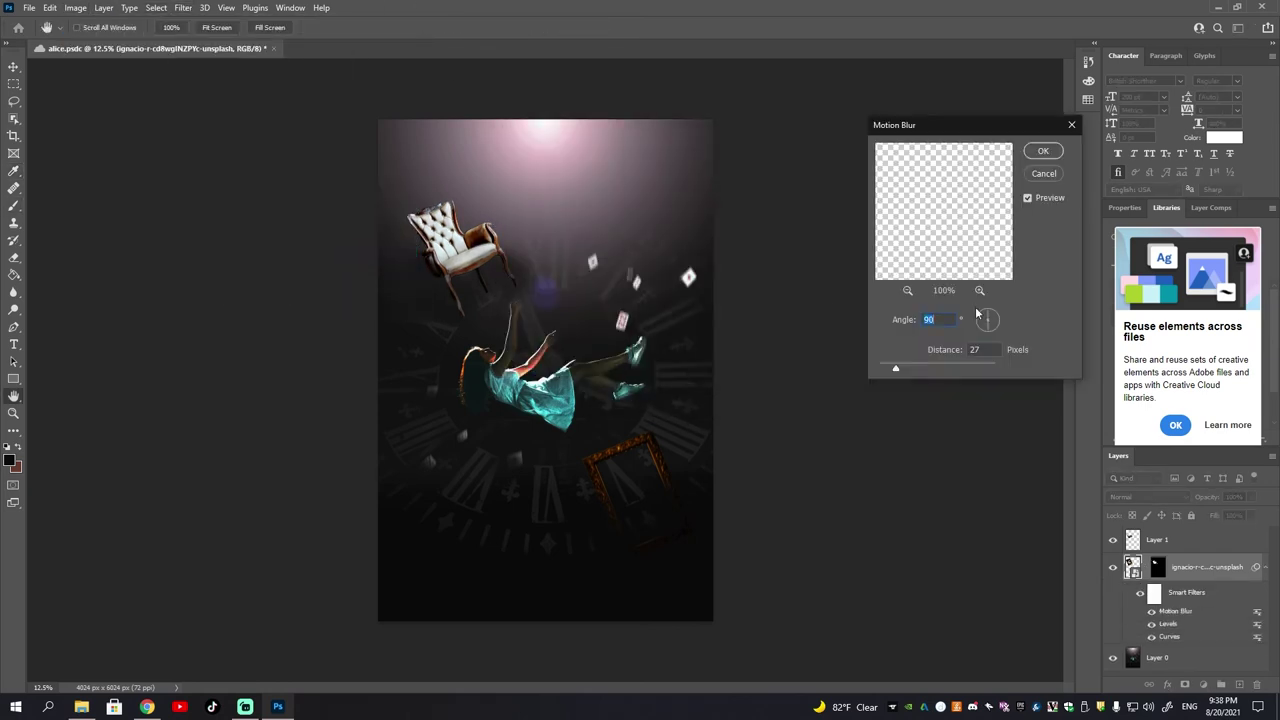
click(1043, 150)
key(b)
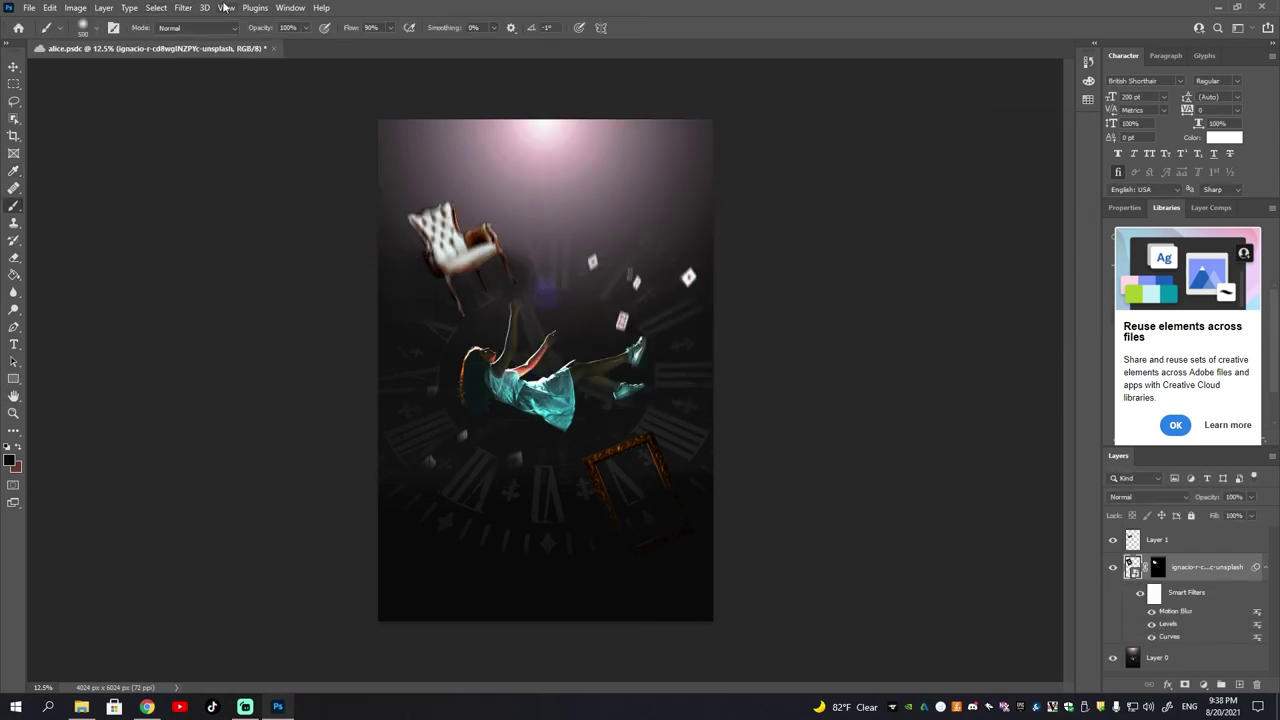
click(183, 7)
key(Escape)
key(ctrl+t)
key(Return)
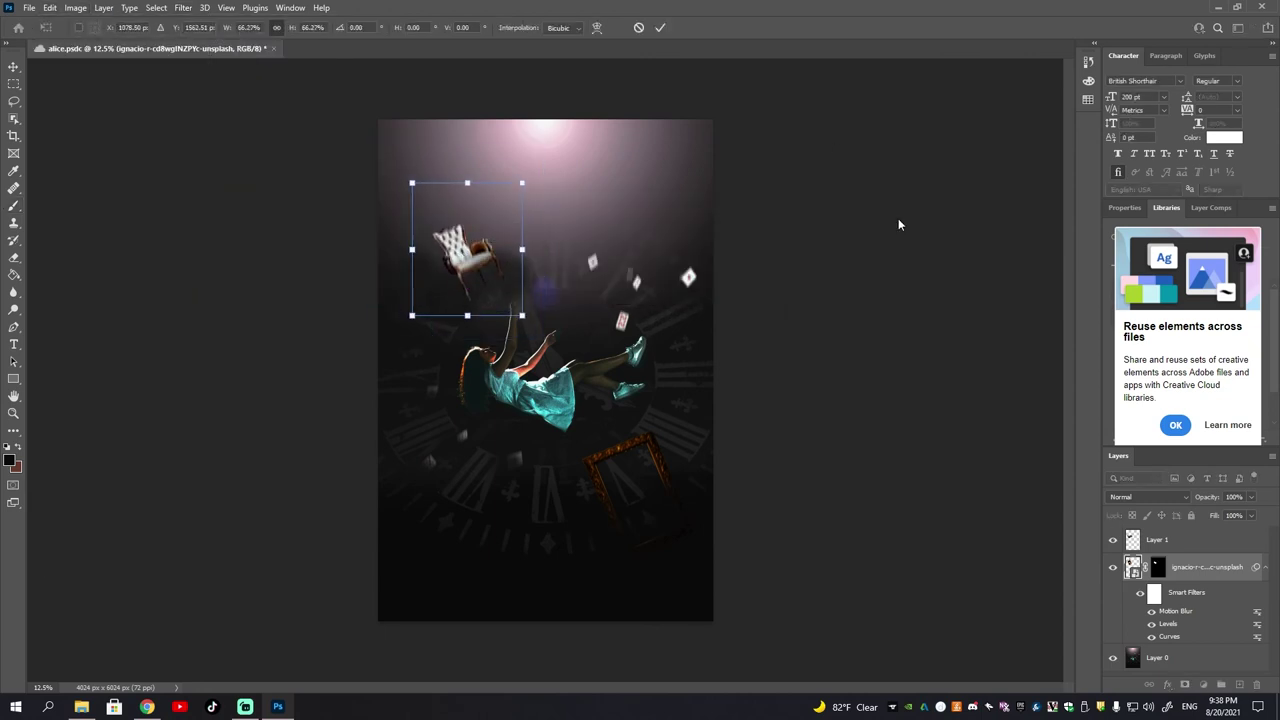
key(Return)
- Shrink and move the Layer 1 shading onto the smaller chair
click(1157, 539)
click(49, 7)
click(80, 305)
drag(520, 300, 470, 283)
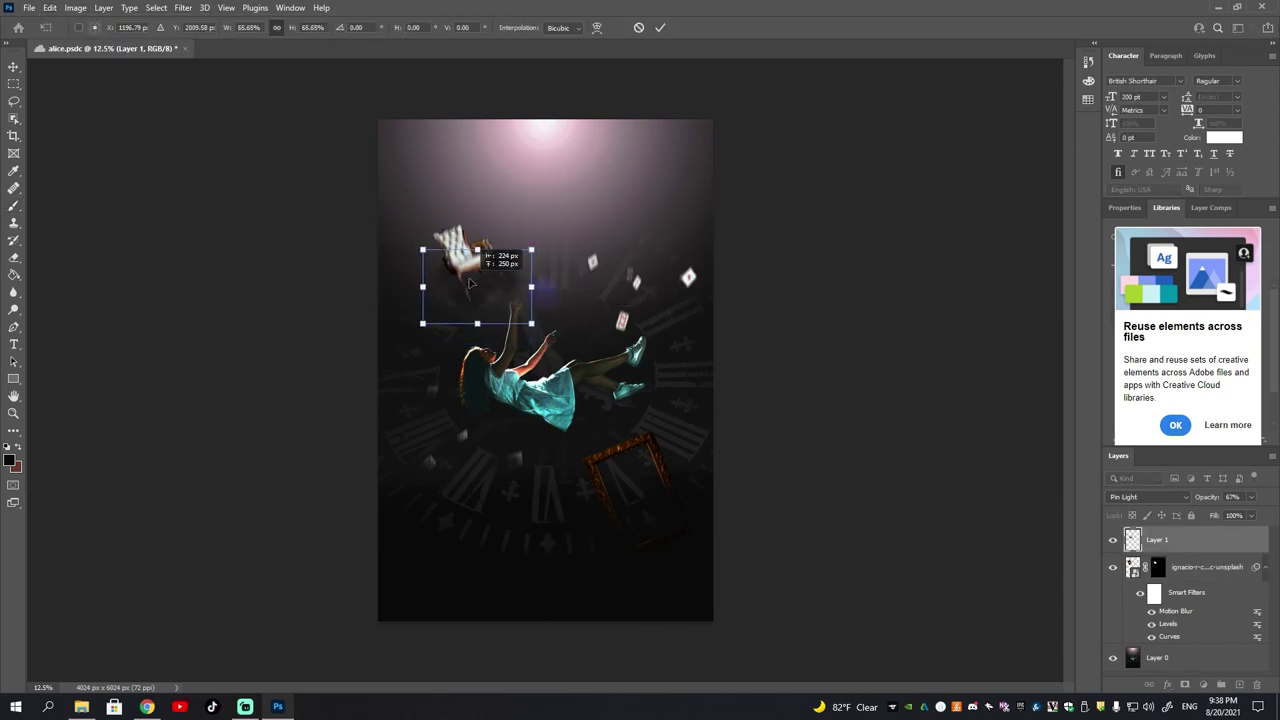
key(Return)
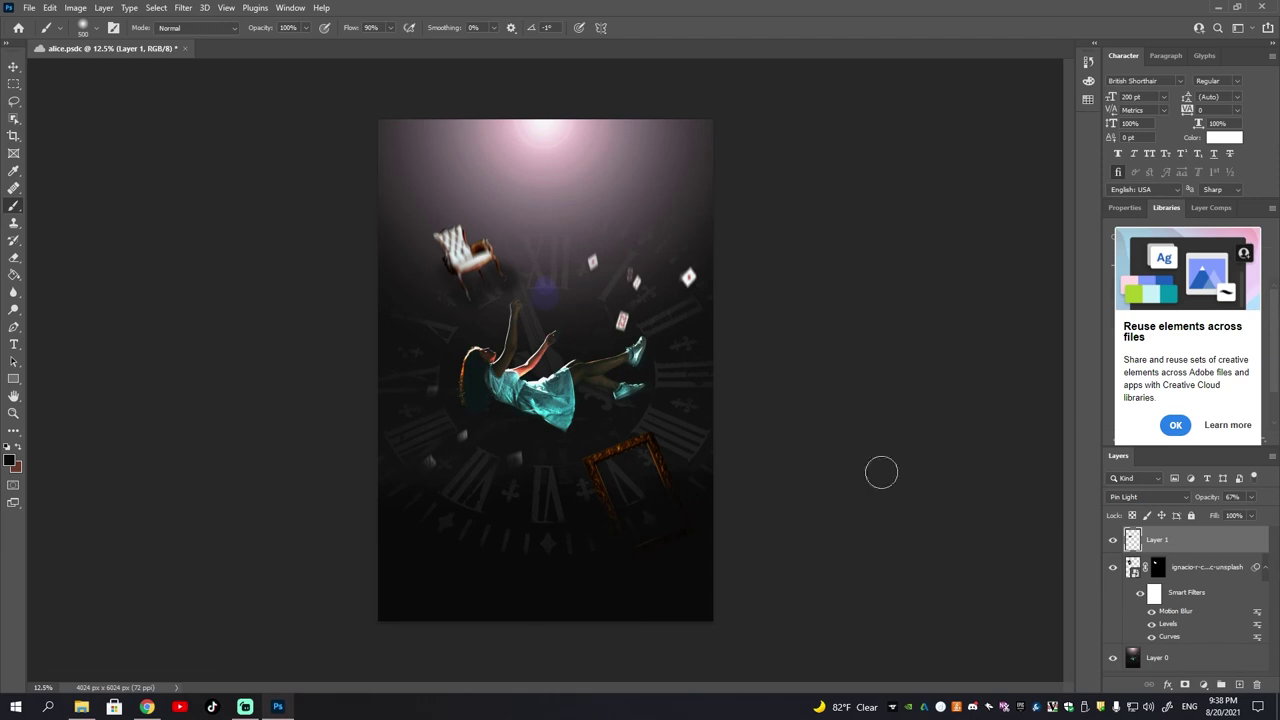
right_click(1211, 614)
- Add a new layer filled with black and lower its fill toward transparent
key(Escape)
click(1239, 684)
key(g)
key(alt+BackSpace)
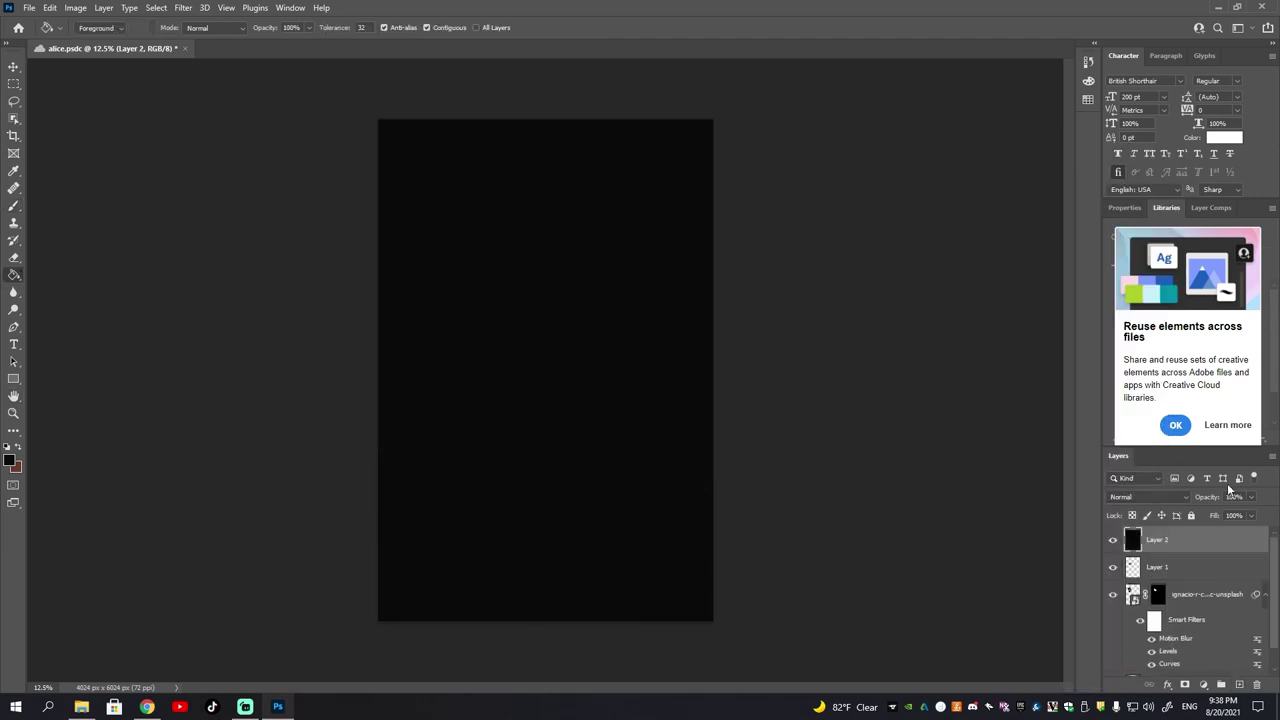
drag(1230, 489, 1193, 511)
- Draw a teal gradient down from the top light on Layer 3, set to Divide at about 68%
click(1239, 684)
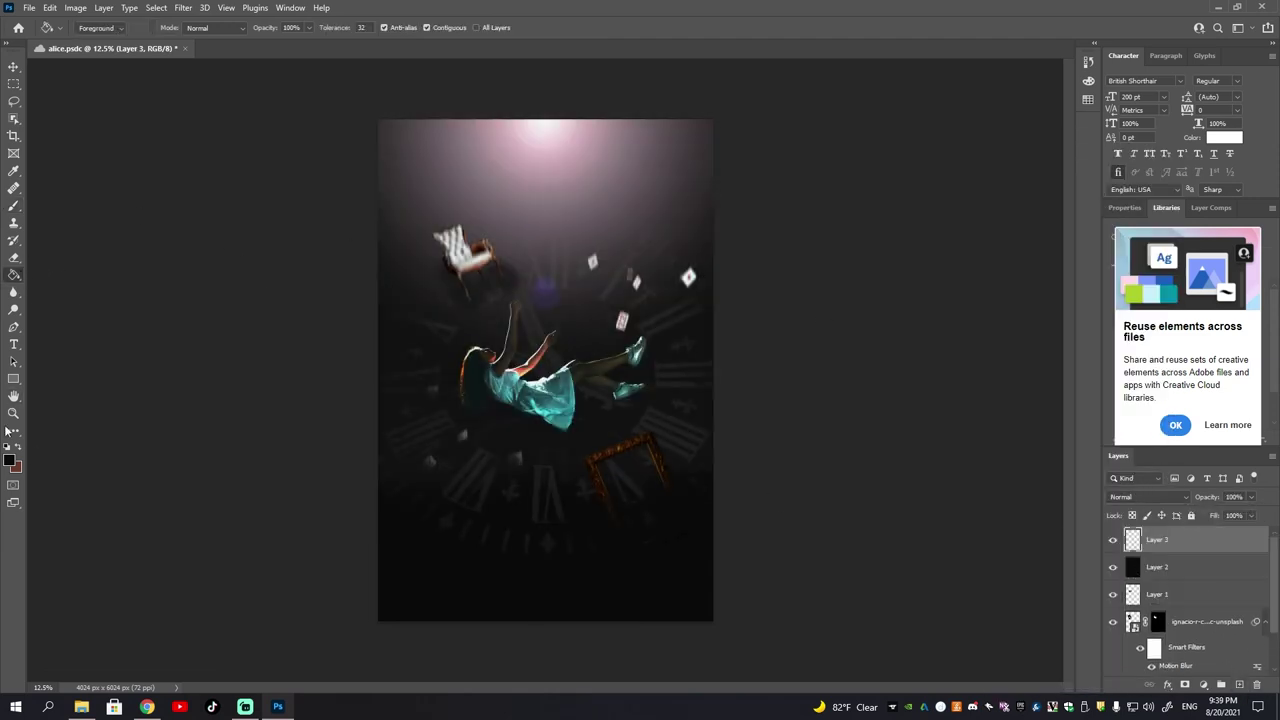
key(shift+g)
drag(545, 125, 545, 450)
click(1148, 497)
click(1140, 500)
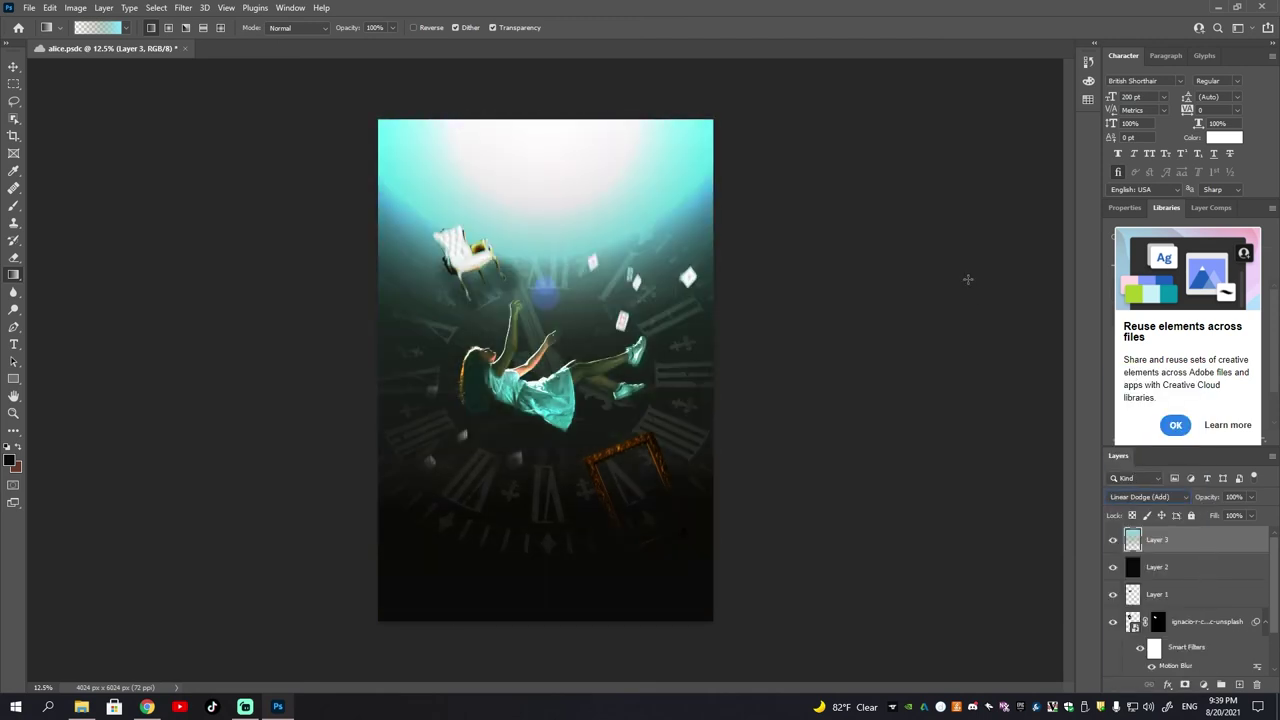
key(Down)
key(Down)
key(Down)
key(Down)
key(Down)
key(Down)
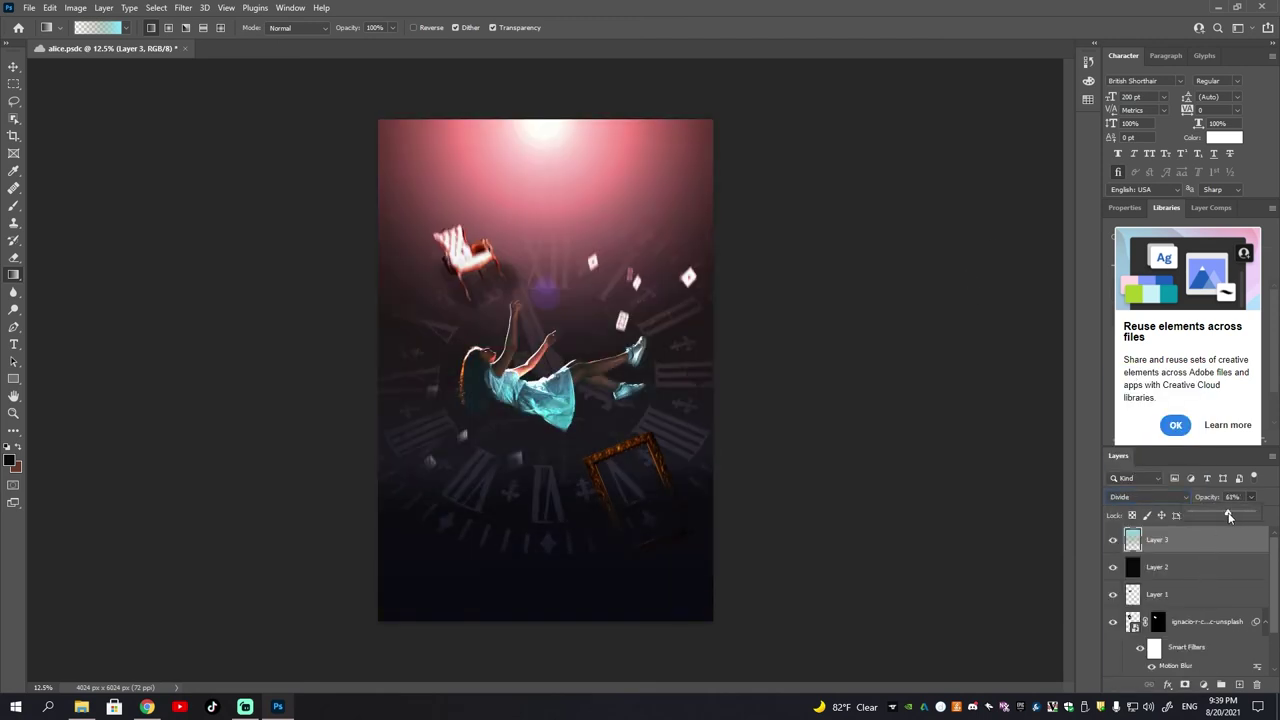
drag(1229, 516, 1232, 516)
- Delete the Layer 1 shading layer
click(1176, 600)
click(1250, 497)
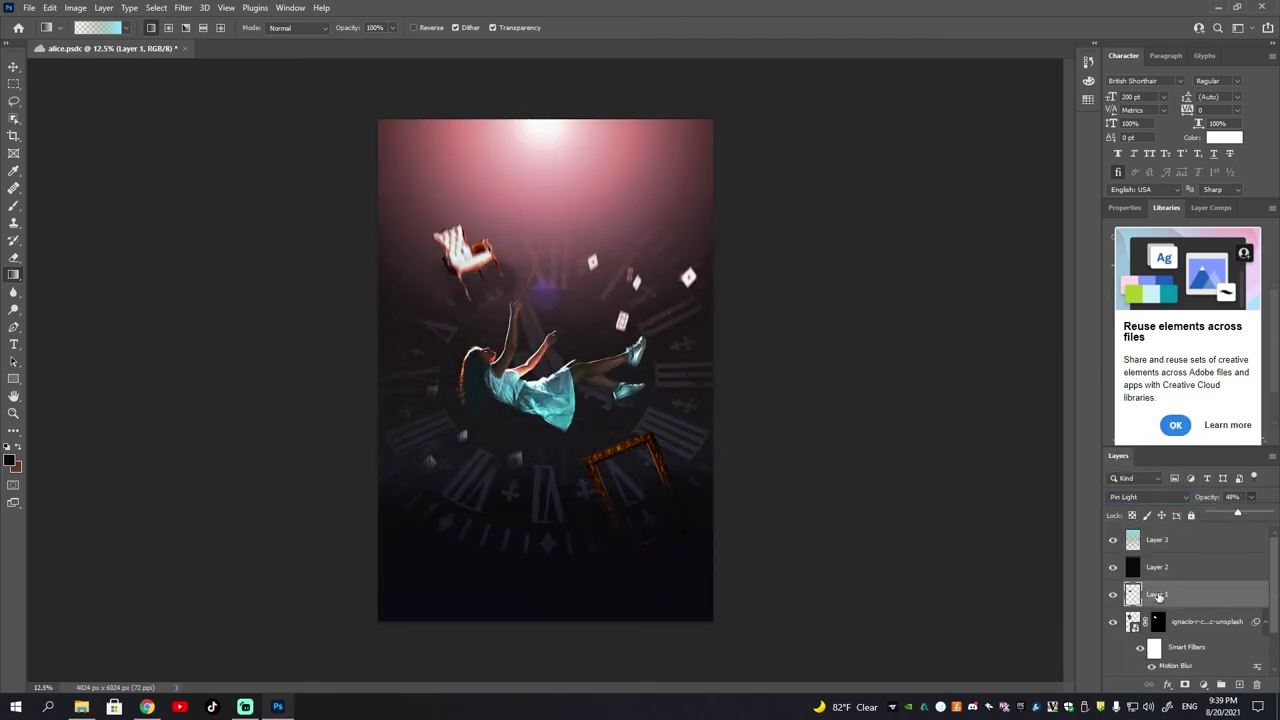
key(Delete)
- Move the floating chair further up and left, then select Layer 0
key(v)
alt+click(1113, 594)
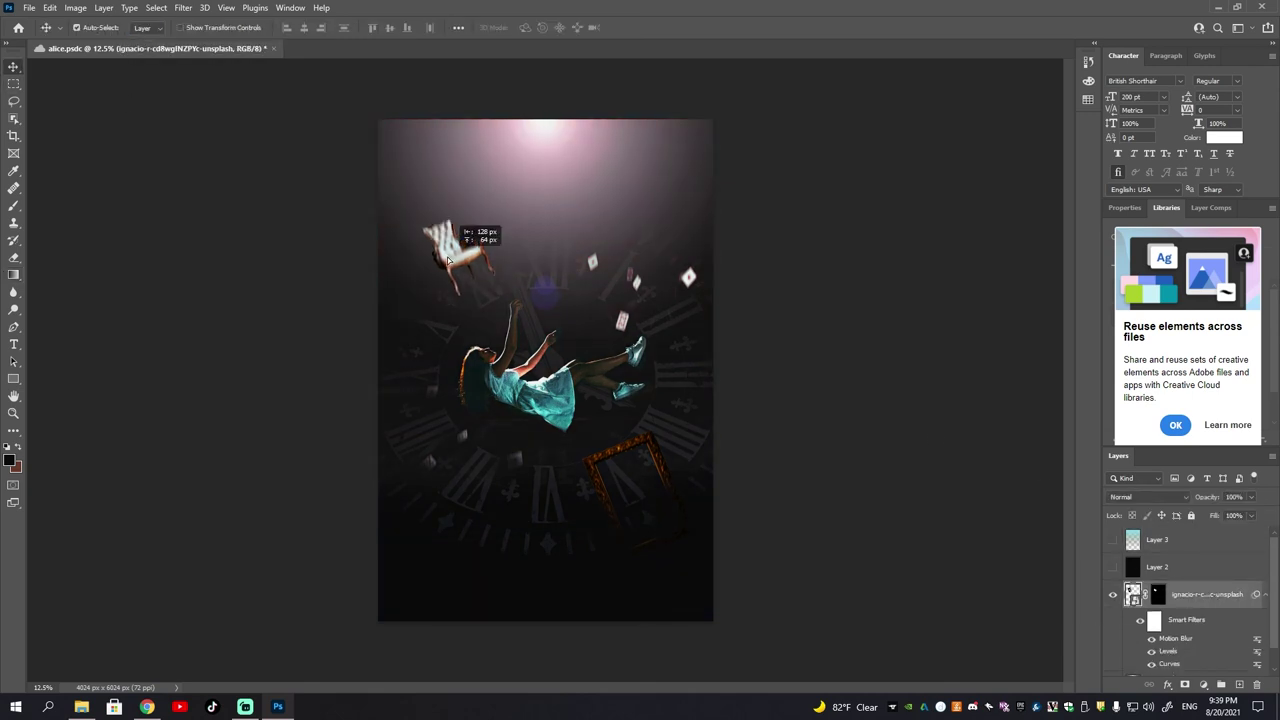
drag(448, 258, 433, 243)
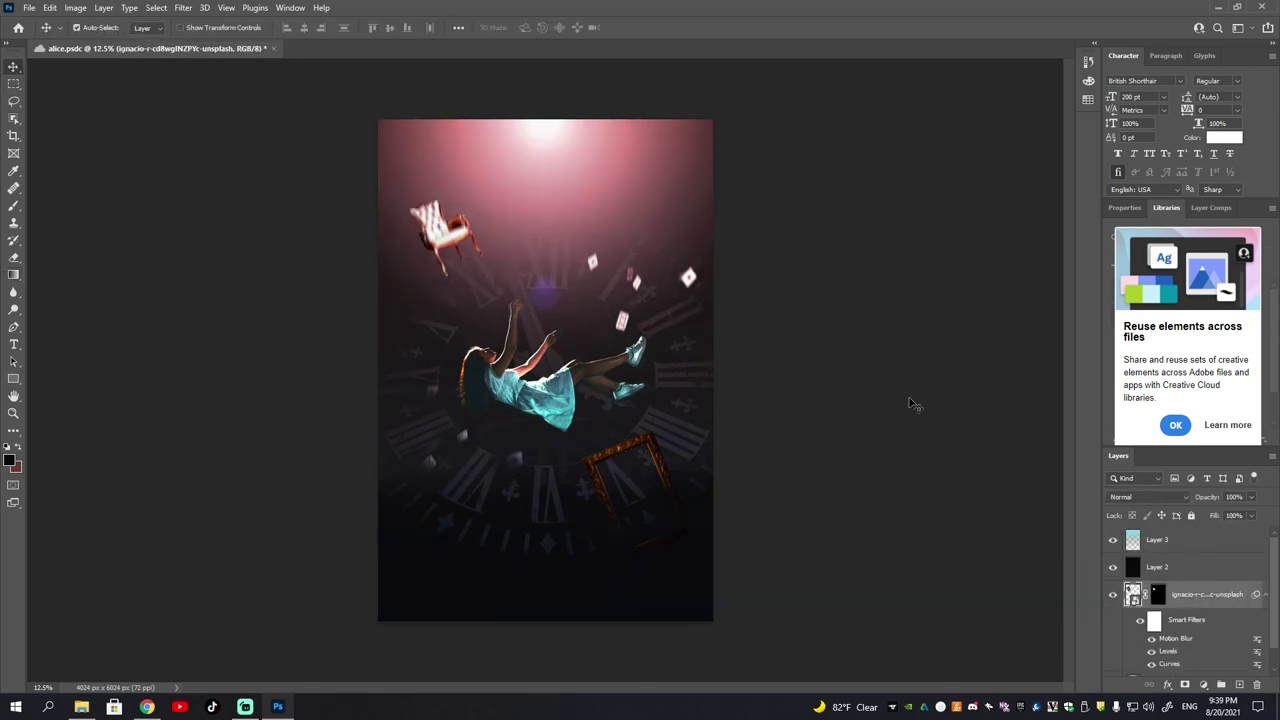
key(alt+bracketleft)
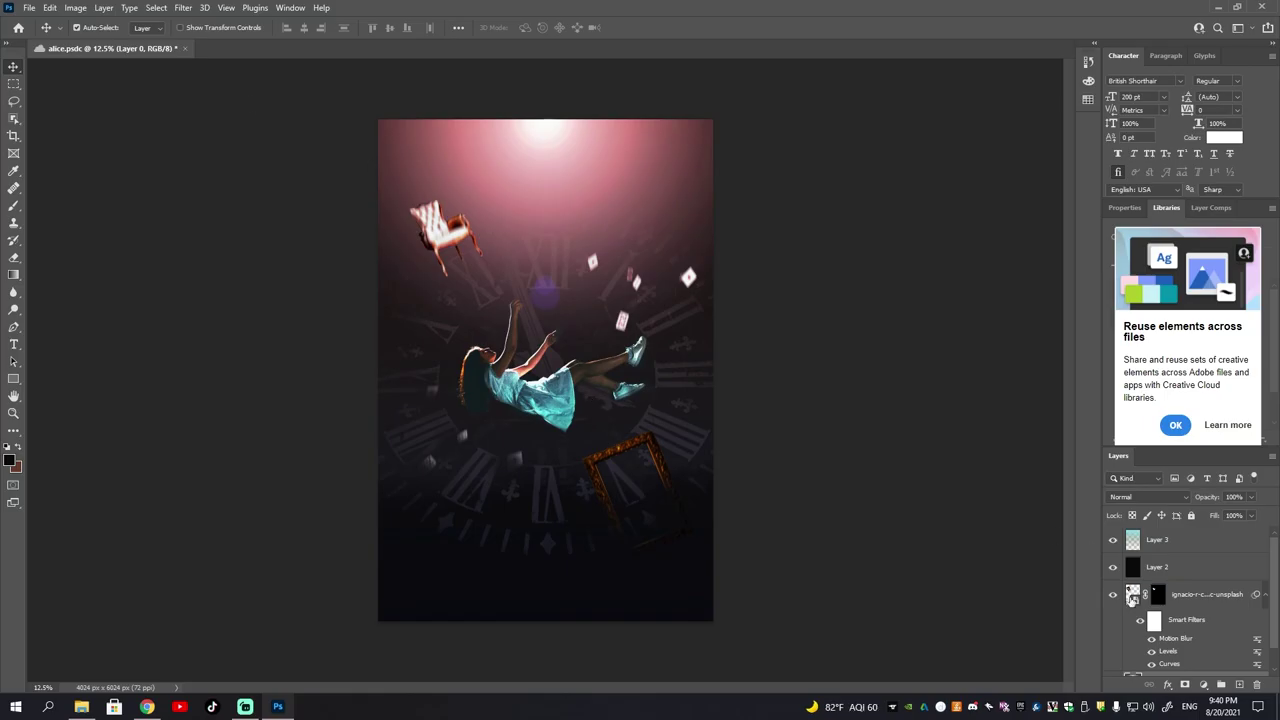